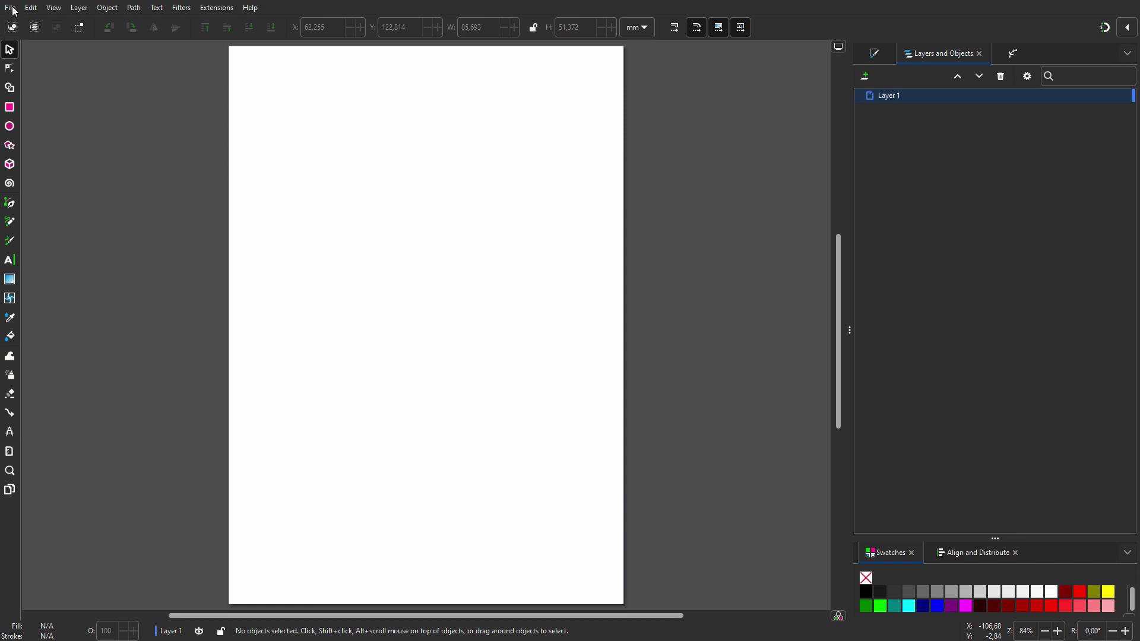
# Import Crocodile.png onto the page as a linked bitmap image in Layer 1.
pyautogui.click(10, 7)
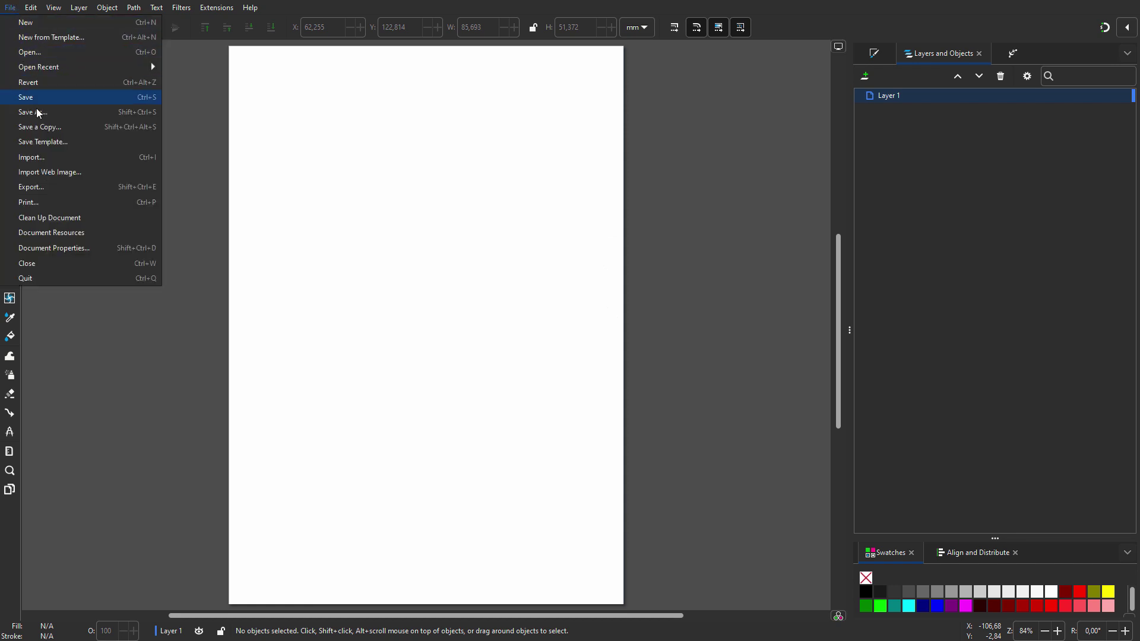
pyautogui.click(53, 158)
pyautogui.click(291, 242)
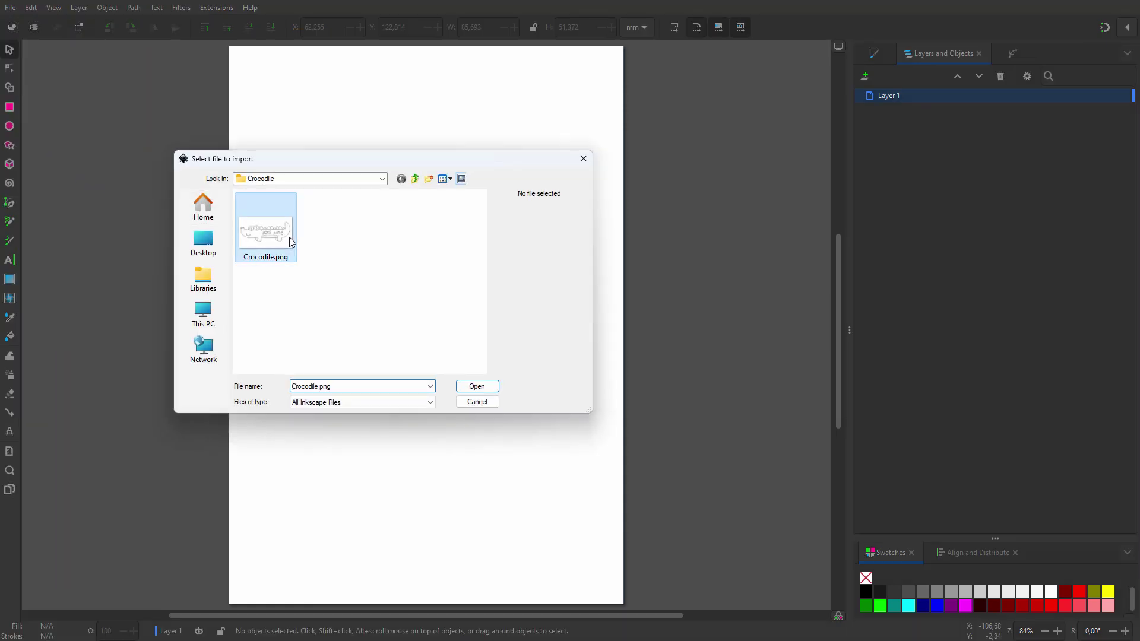
pyautogui.click(477, 386)
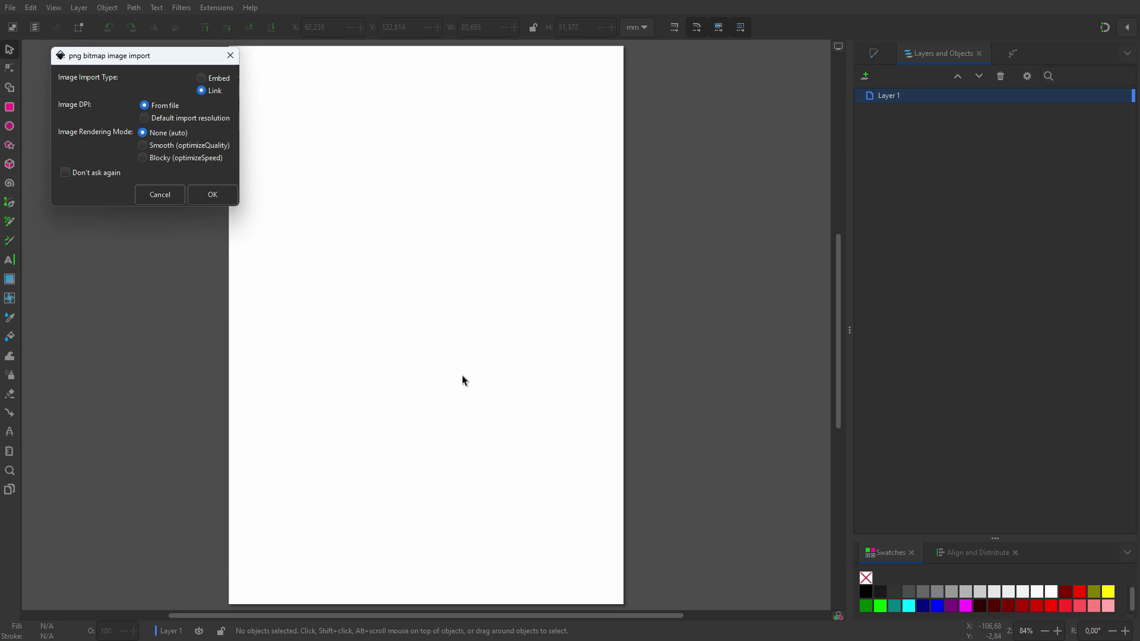
pyautogui.click(223, 195)
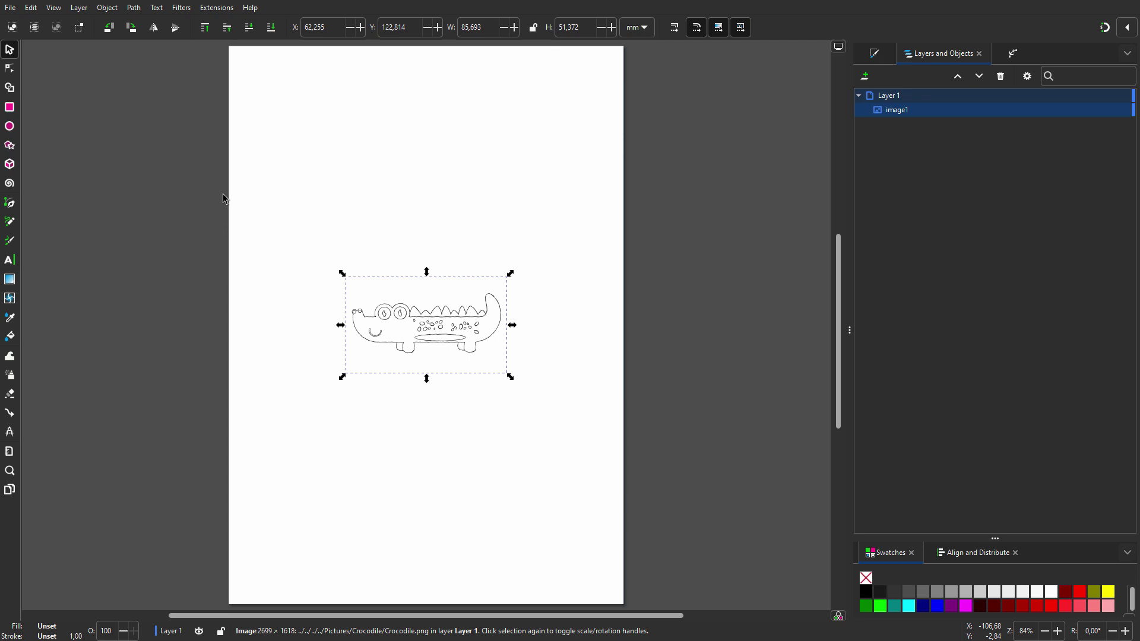
# Resize the page to the sketch (85.693 × 51.372 mm) and zoom in on it.
pyautogui.rightClick(223, 194)
pyautogui.click(252, 208)
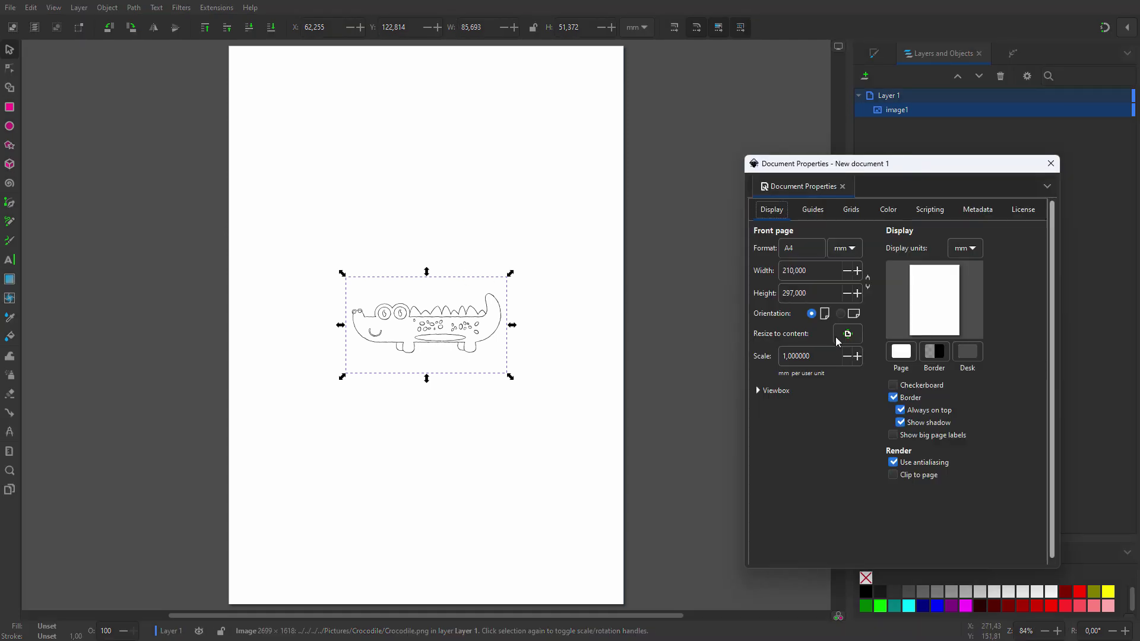
pyautogui.click(839, 336)
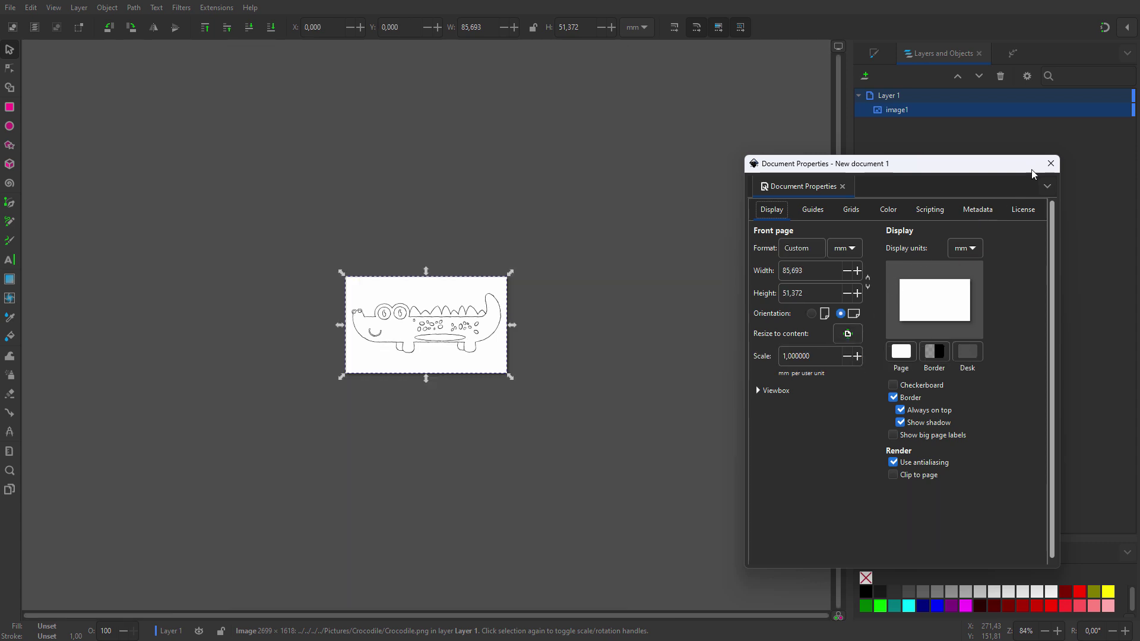
pyautogui.click(1050, 163)
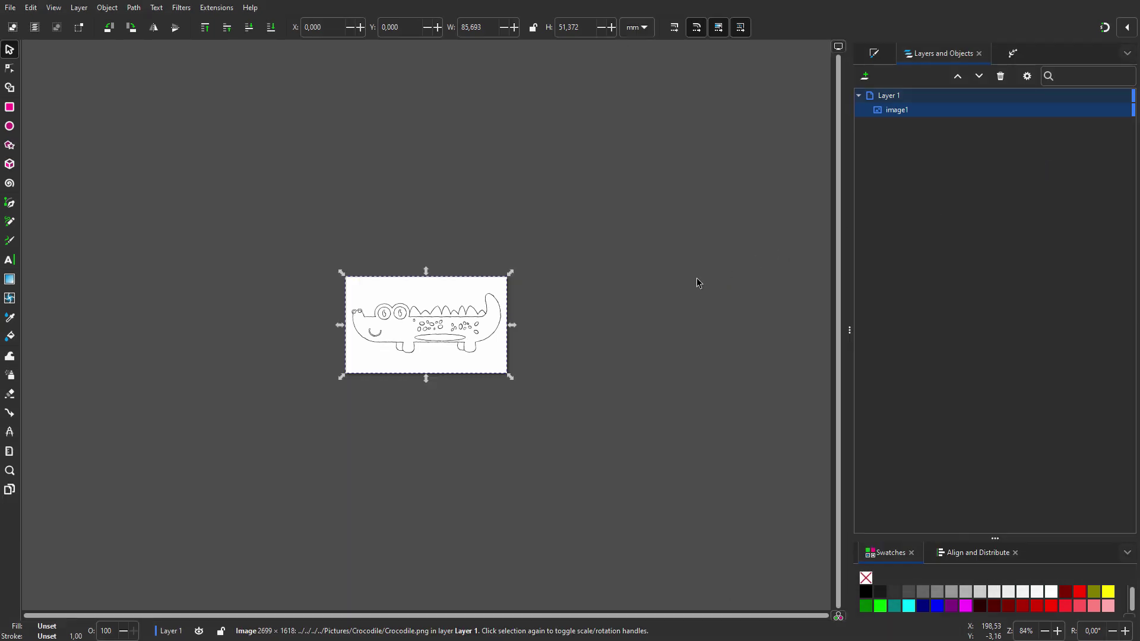
pyautogui.scroll(3, 426, 346)
pyautogui.scroll(1, 423, 343)
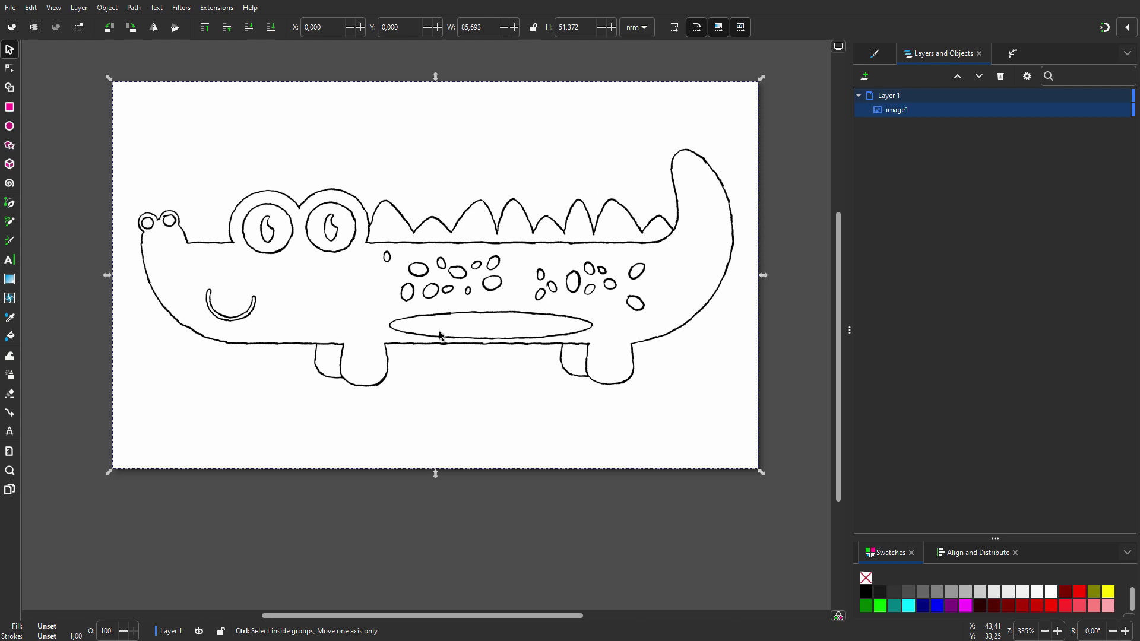
pyautogui.scroll(1, 316, 319)
pyautogui.moveTo(316, 319); pyautogui.dragTo(449, 318)
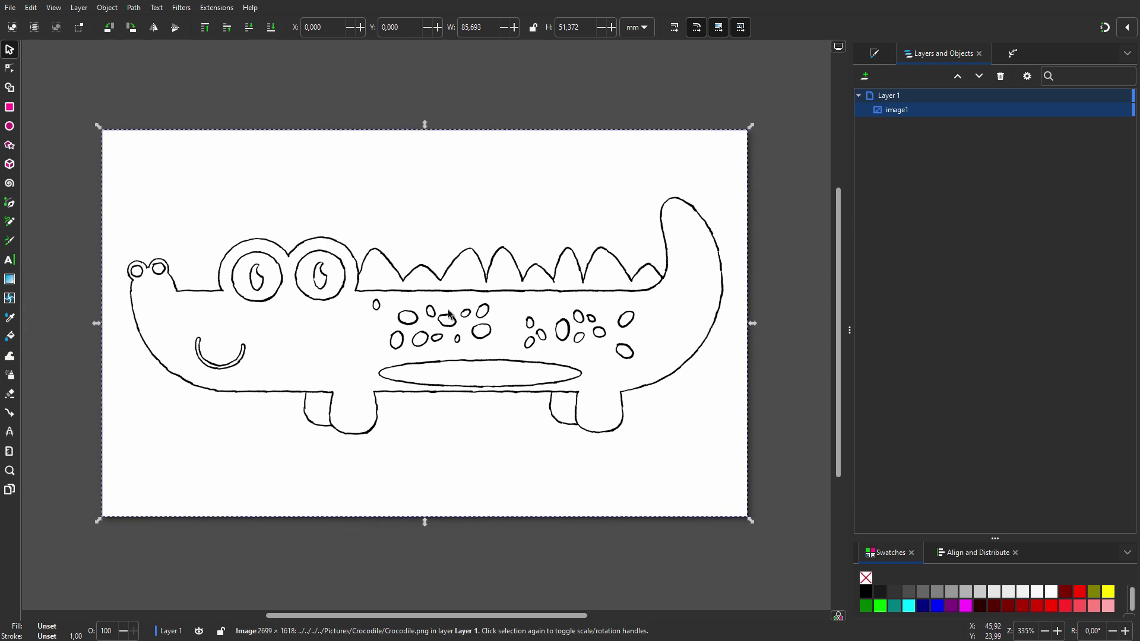
# Add a new Layer 2 and move it below the sketch layer.
pyautogui.click(866, 76)
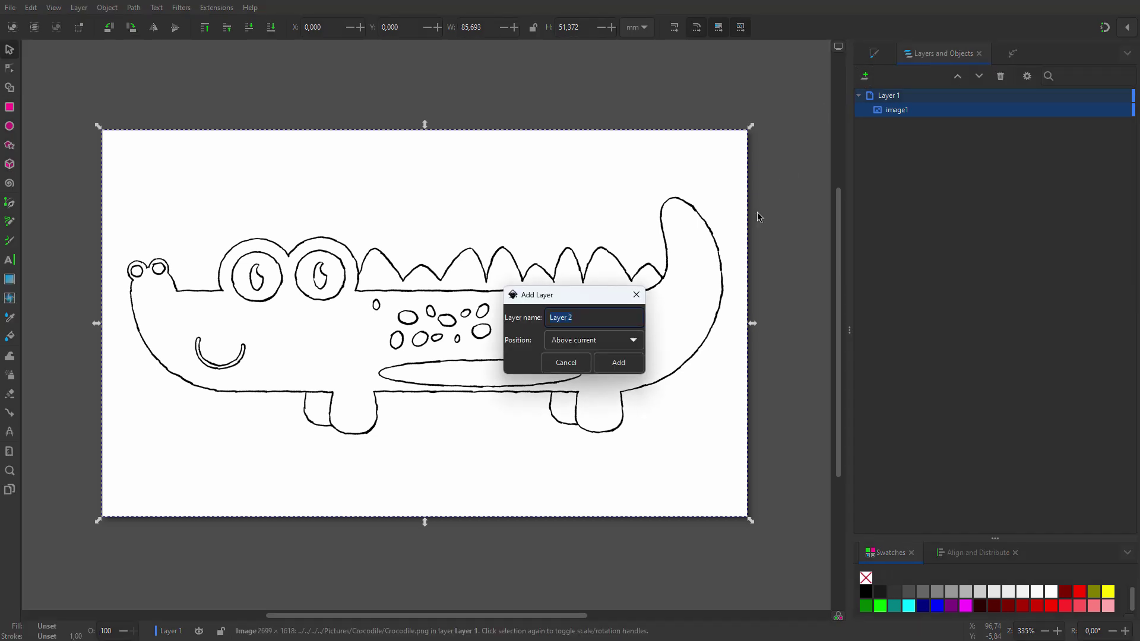
pyautogui.click(636, 362)
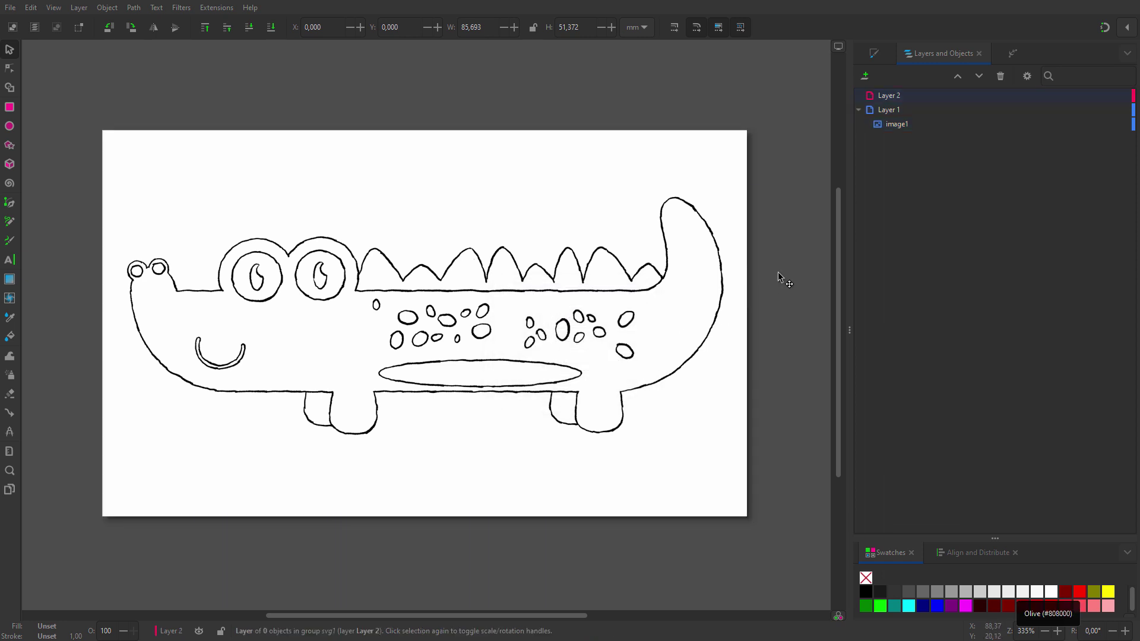
pyautogui.click(978, 76)
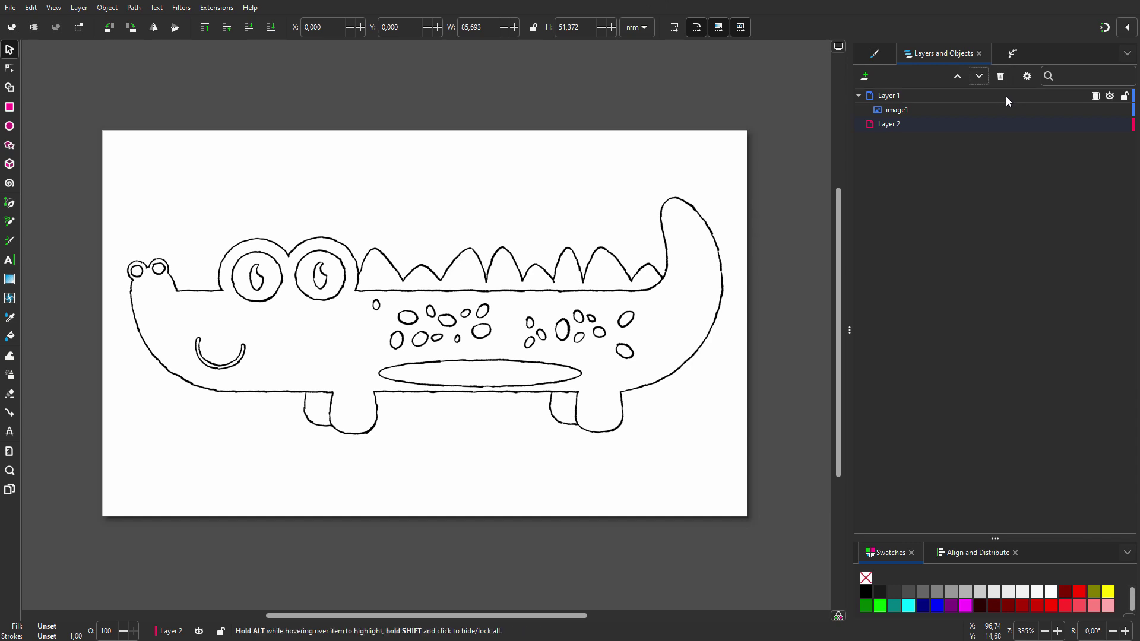
# Set the sketch layer to Multiply at about 16% opacity and lock it.
pyautogui.click(1096, 96)
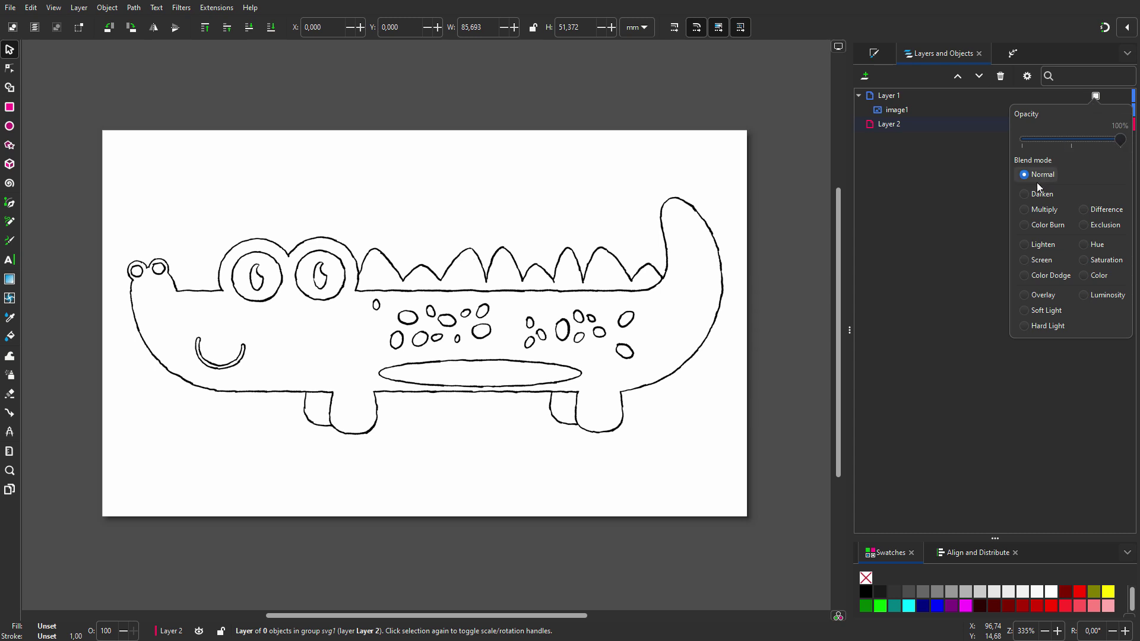
pyautogui.click(1025, 209)
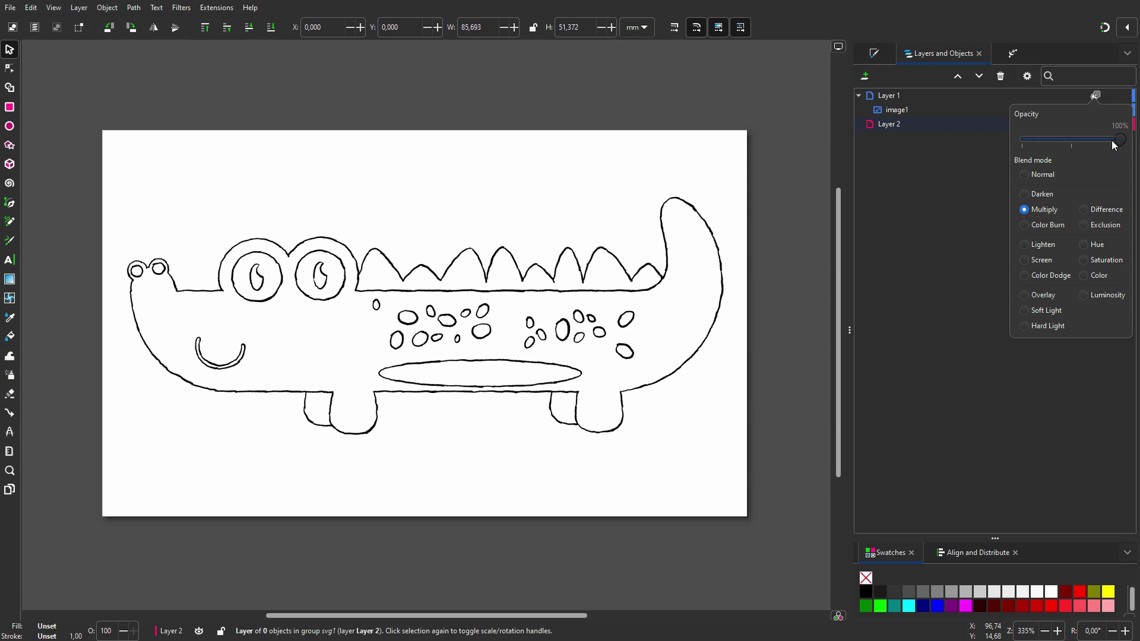
pyautogui.moveTo(1114, 145); pyautogui.dragTo(1039, 150)
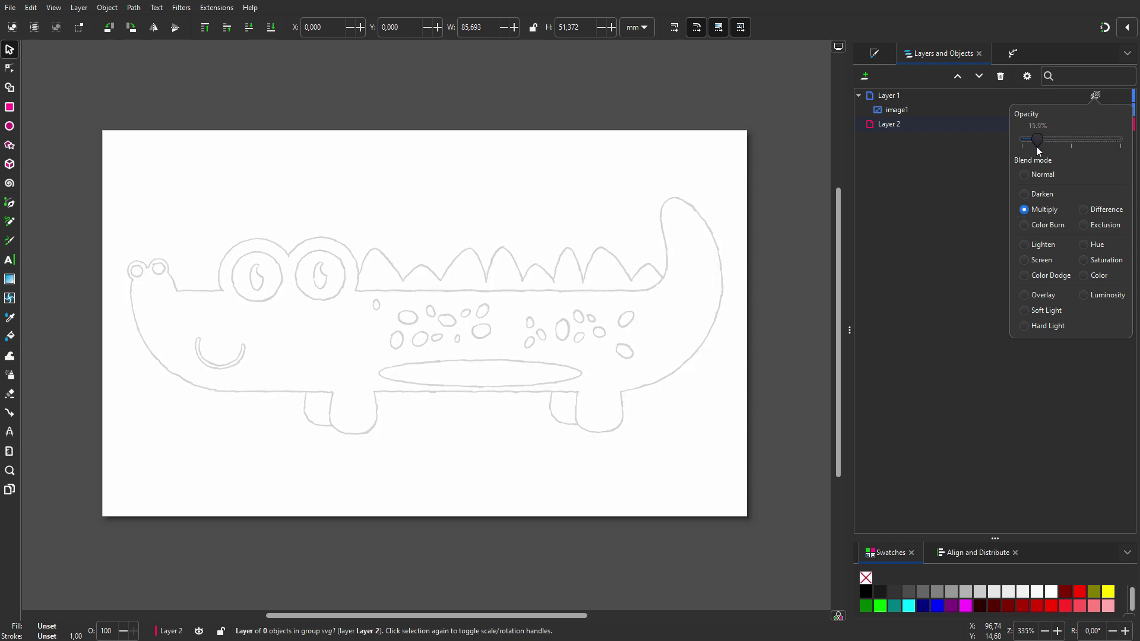
pyautogui.click(988, 151)
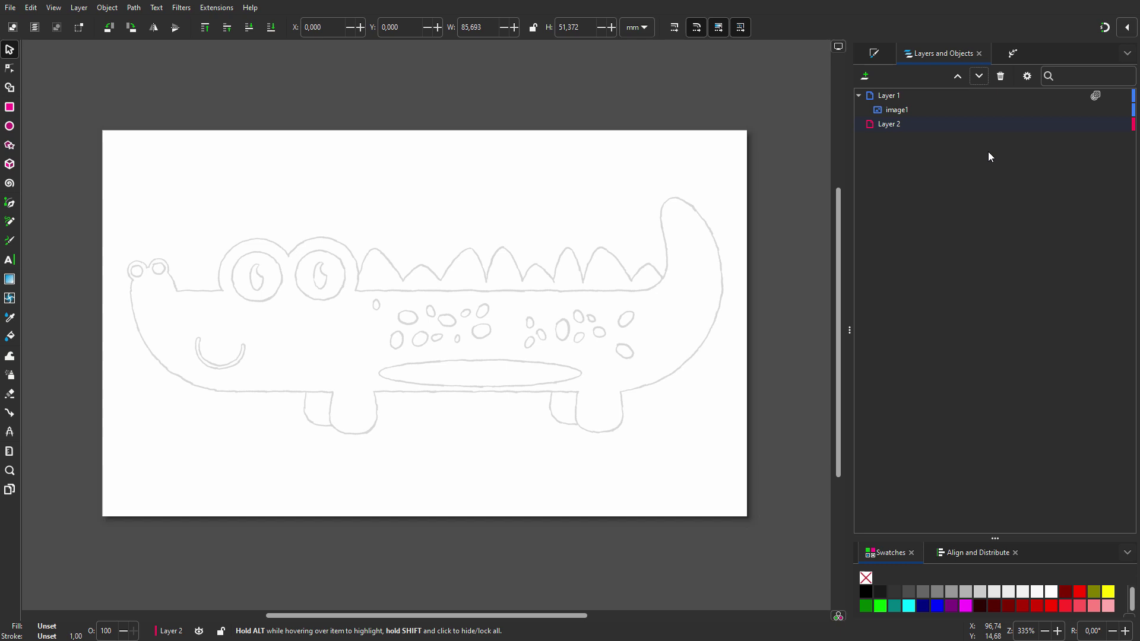
pyautogui.click(1125, 97)
# Draw a circle with the Ellipse tool centred over the left eye.
pyautogui.click(9, 126)
pyautogui.moveTo(190, 261); pyautogui.dragTo(203, 273)
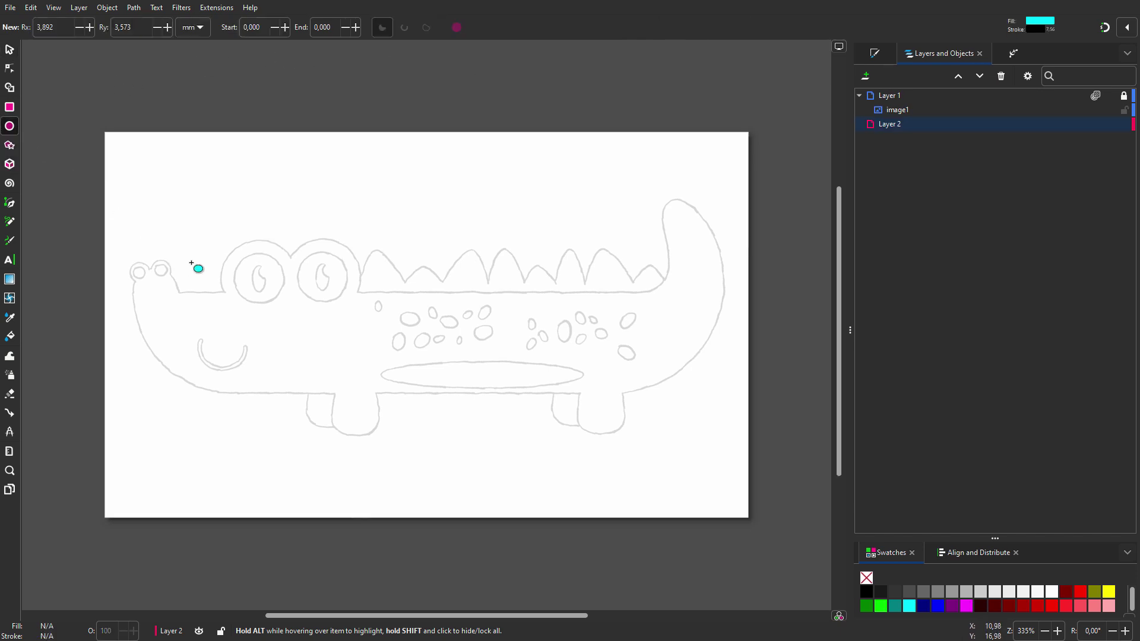
pyautogui.scroll(1, 225, 272)
pyautogui.scroll(2, 233, 277)
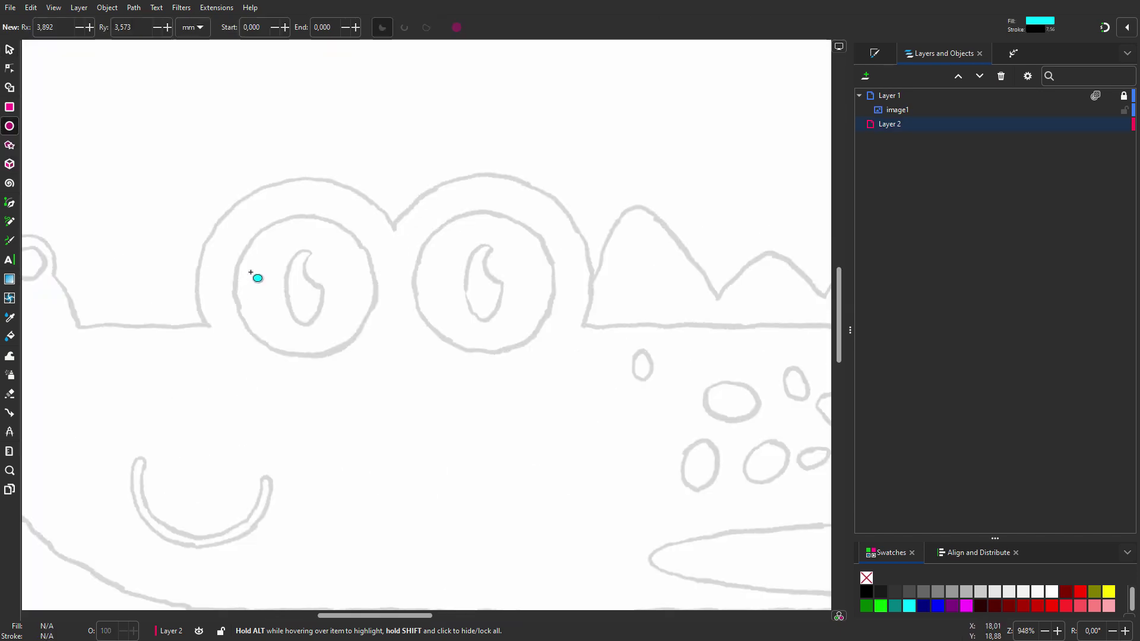
pyautogui.moveTo(176, 150)
pyautogui.mouseDown()
pyautogui.moveTo(280, 244)
pyautogui.moveTo(380, 373)
pyautogui.mouseUp()
pyautogui.moveTo(287, 260); pyautogui.dragTo(302, 288)
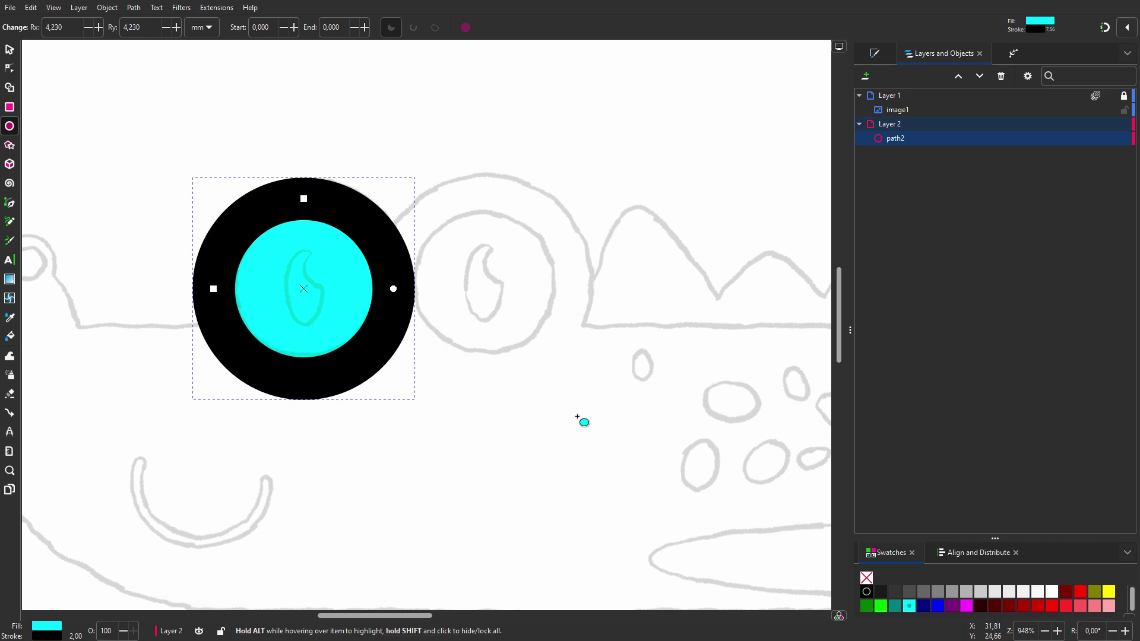
# Fill the circle lime green and set its stroke to None.
pyautogui.click(879, 607)
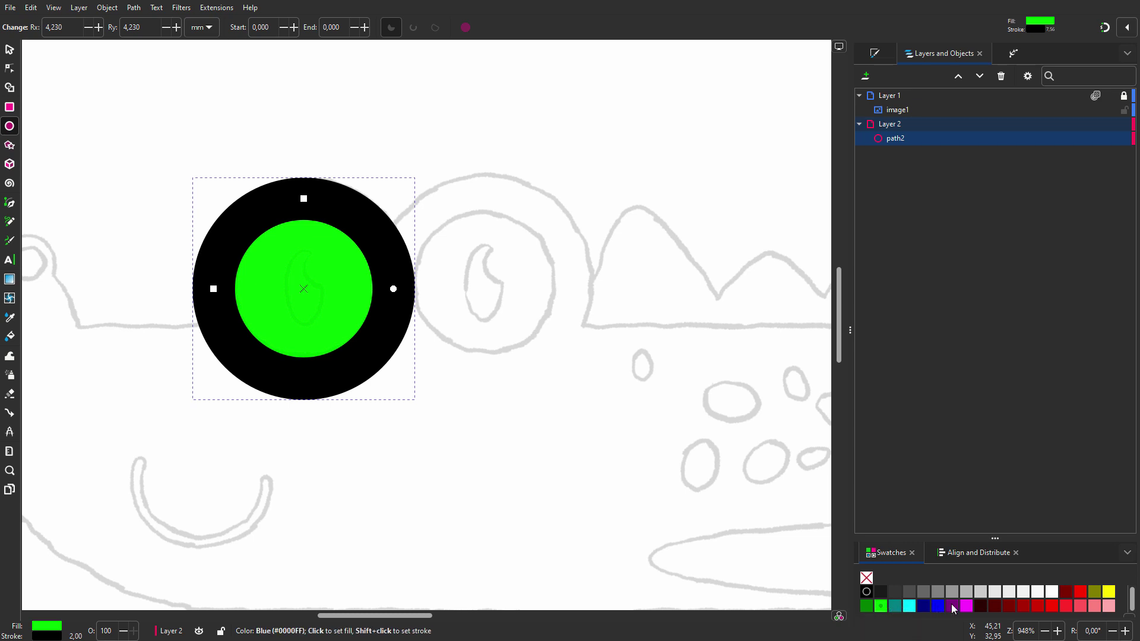
pyautogui.keyDown('shift'); pyautogui.click(995, 607); pyautogui.keyUp('shift')
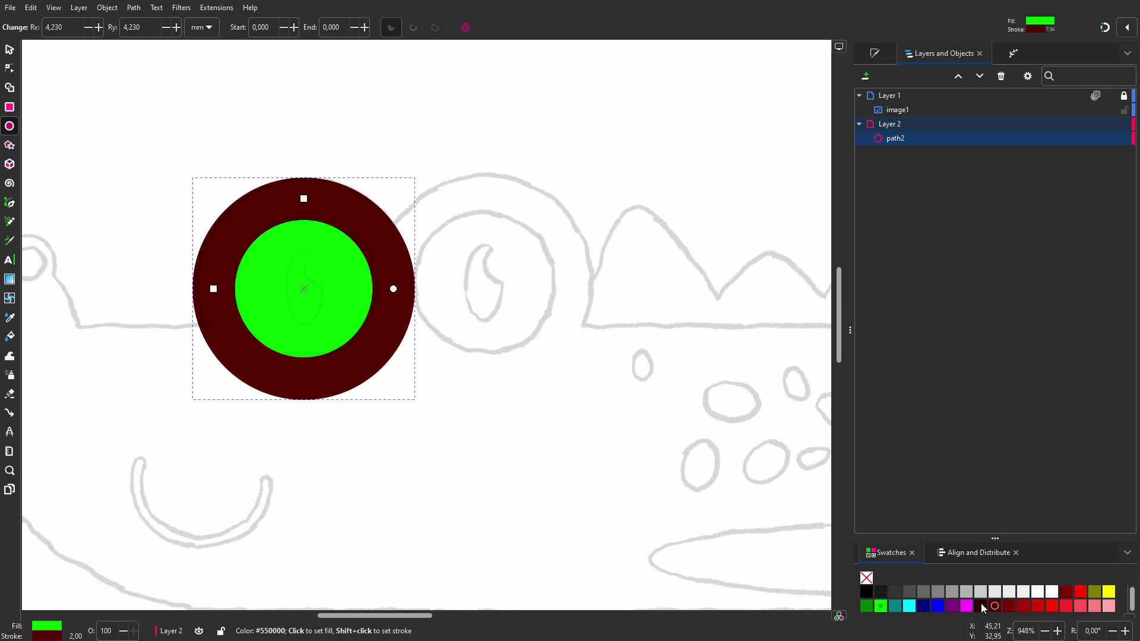
pyautogui.keyDown('shift'); pyautogui.click(872, 580); pyautogui.keyUp('shift')
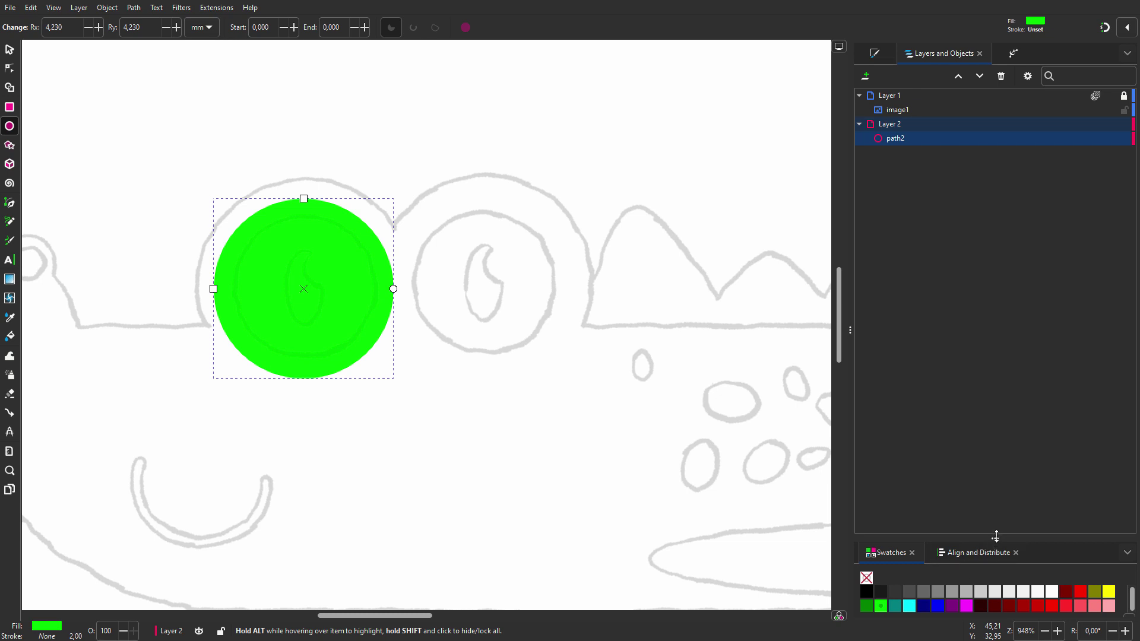
# Fill the eye circle #88AA00, pin that swatch, and enlarge the circle over the eye outline.
pyautogui.moveTo(996, 537); pyautogui.dragTo(981, 421)
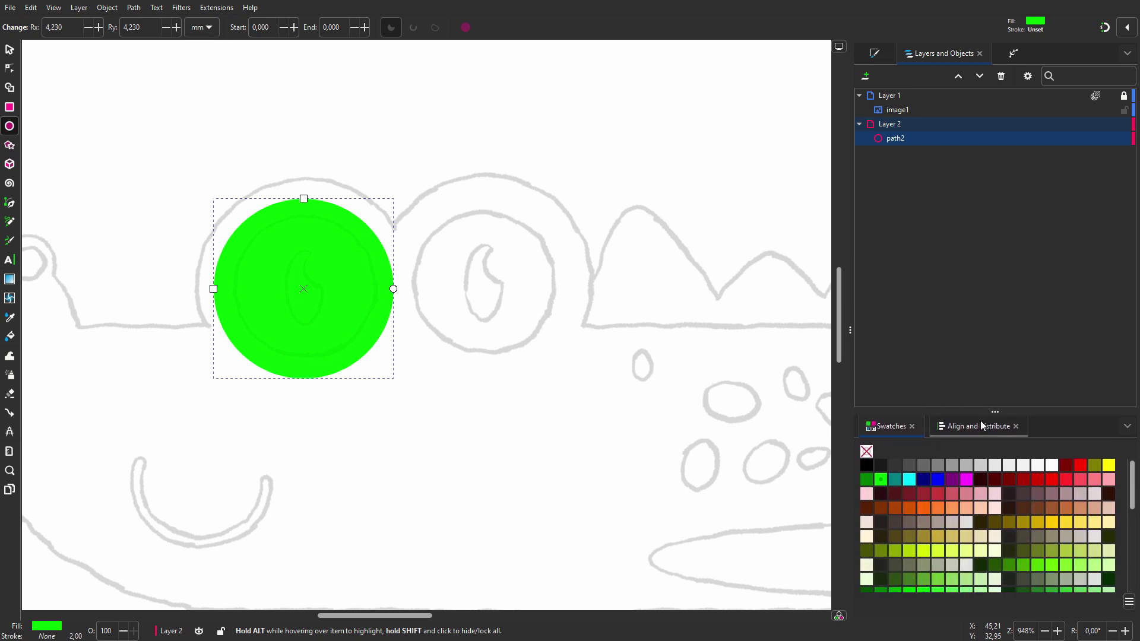
pyautogui.click(895, 551)
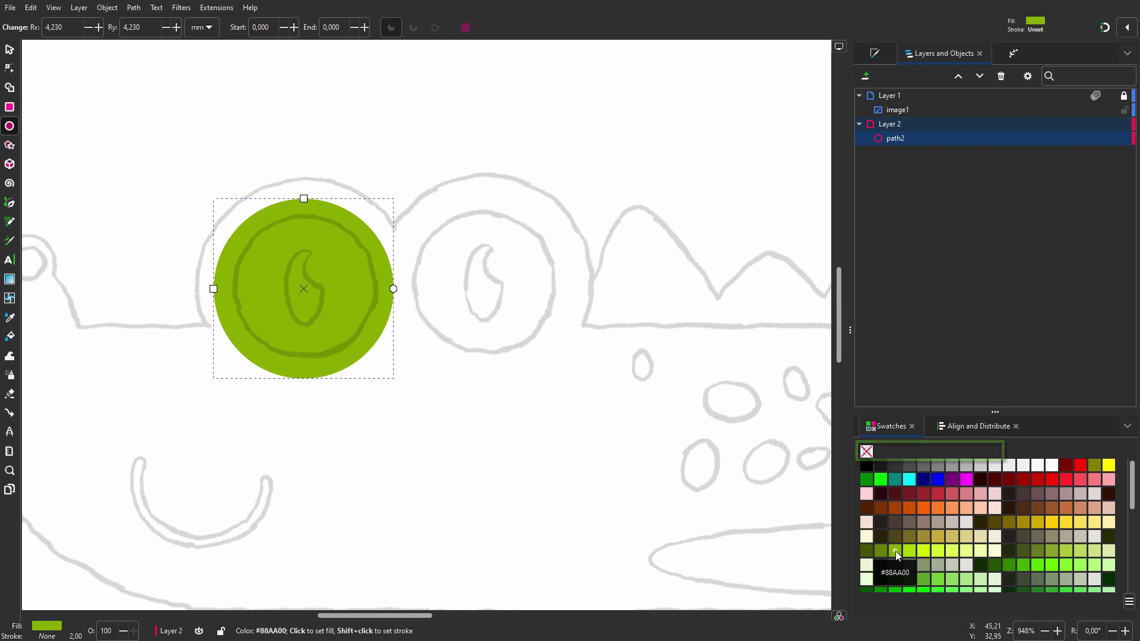
pyautogui.rightClick(895, 551)
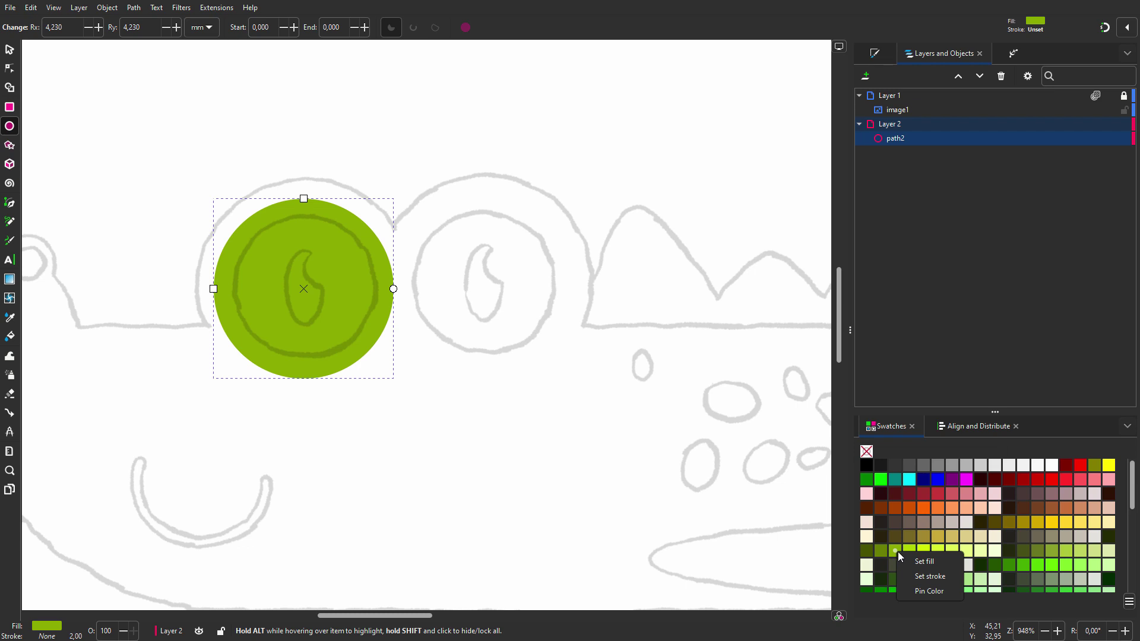
pyautogui.click(929, 592)
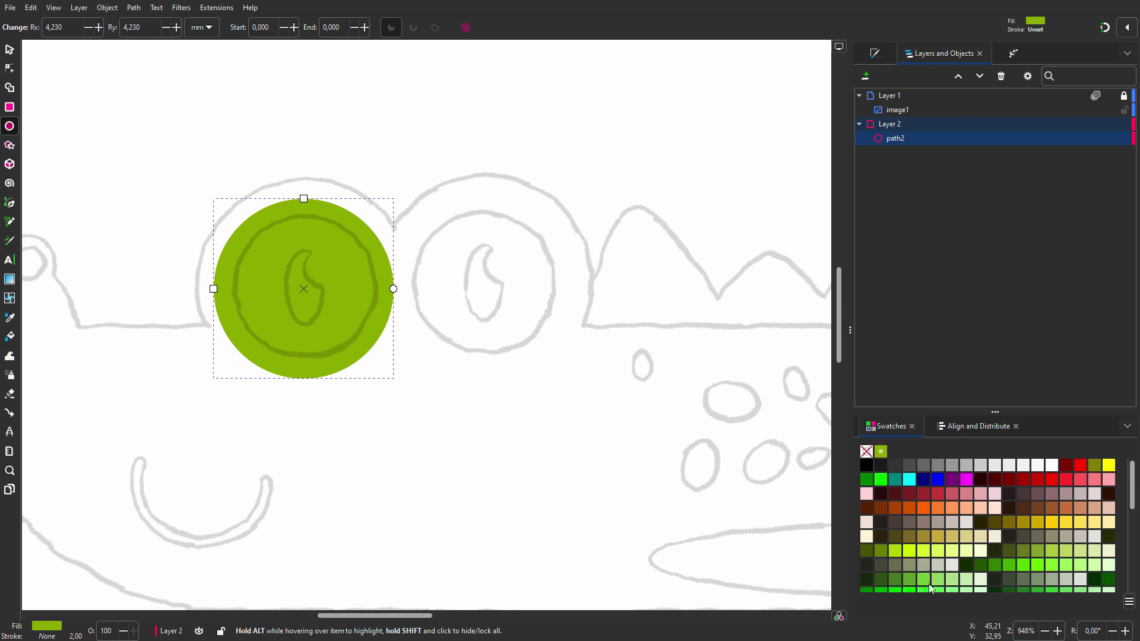
pyautogui.moveTo(304, 199); pyautogui.dragTo(308, 179)
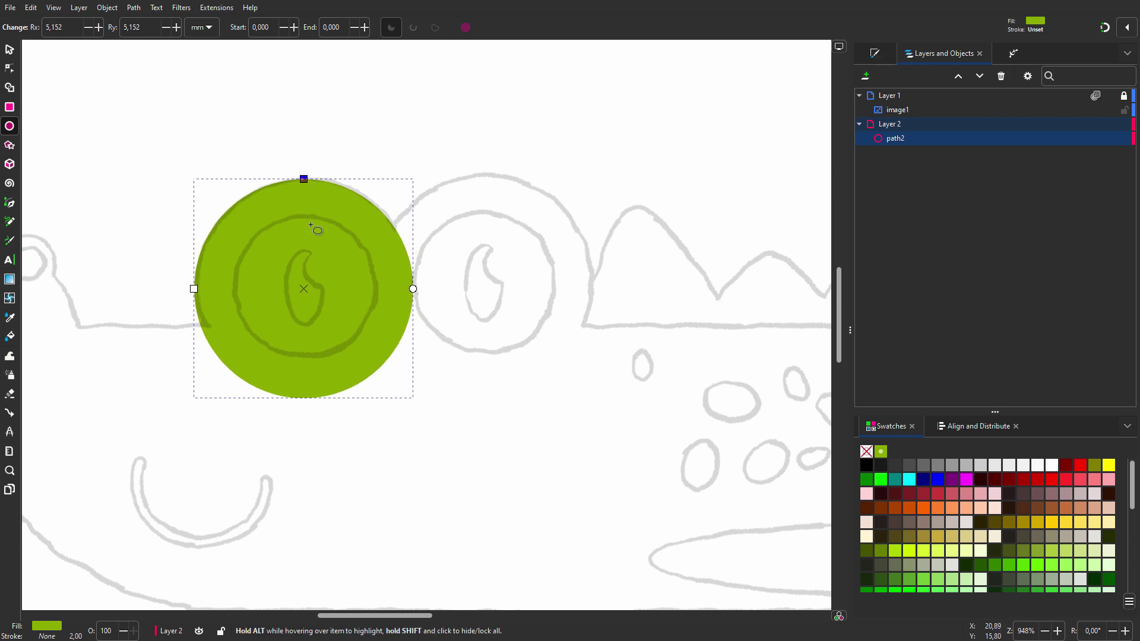
pyautogui.moveTo(307, 292); pyautogui.dragTo(309, 292)
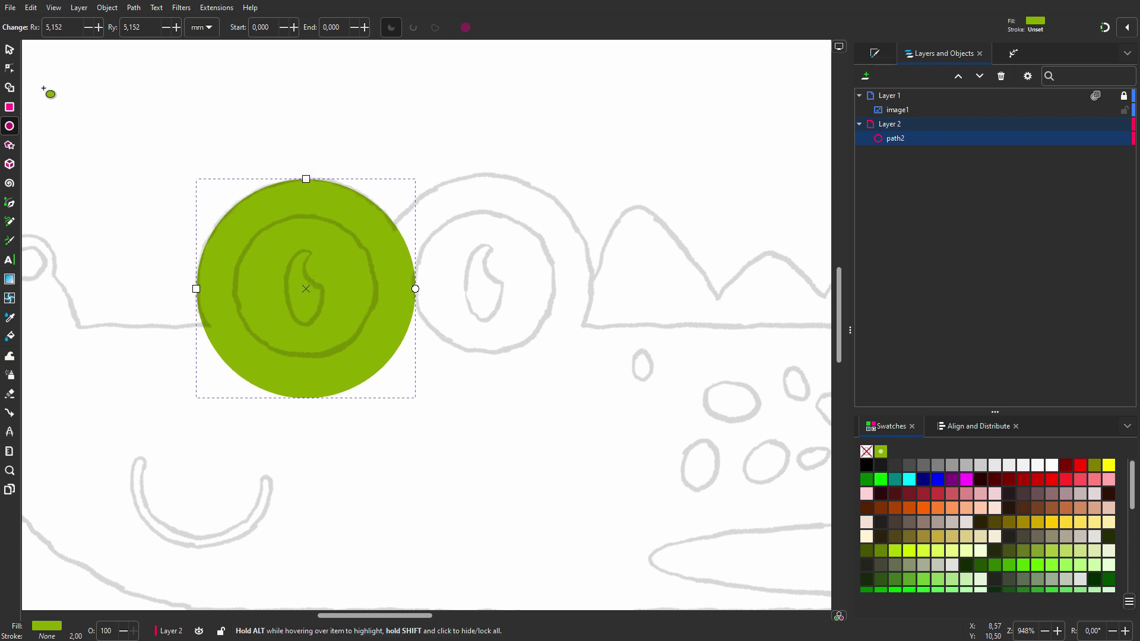
# Shrink the green circle slightly to fit the eye and duplicate it.
pyautogui.click(11, 50)
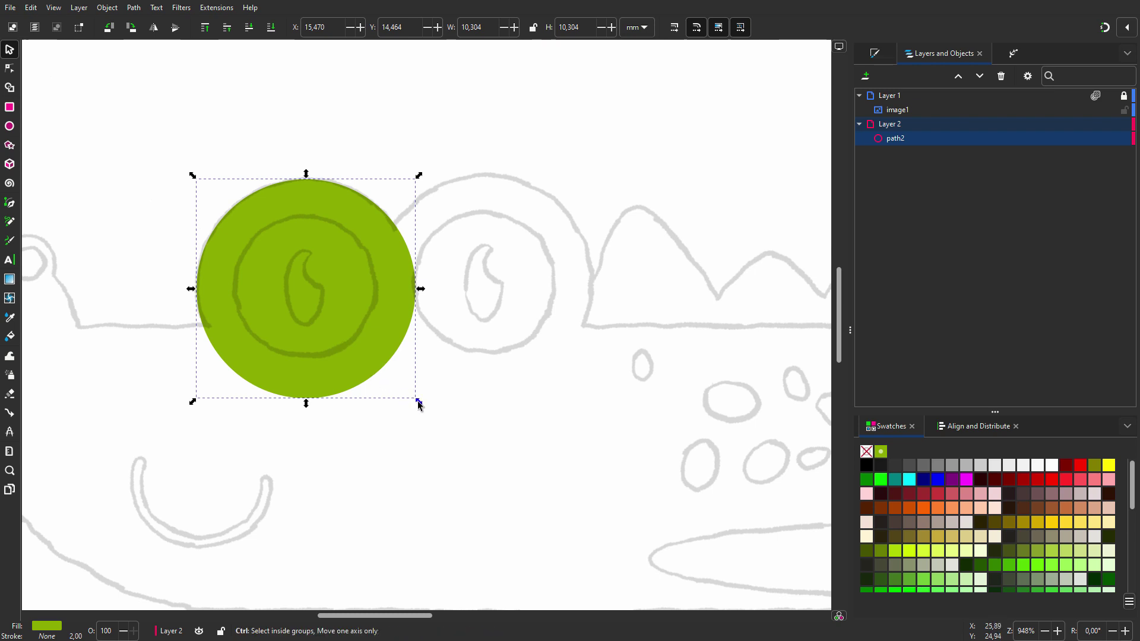
pyautogui.moveTo(418, 401)
pyautogui.mouseDown()
pyautogui.moveTo(425, 410)
pyautogui.moveTo(413, 402)
pyautogui.mouseUp()
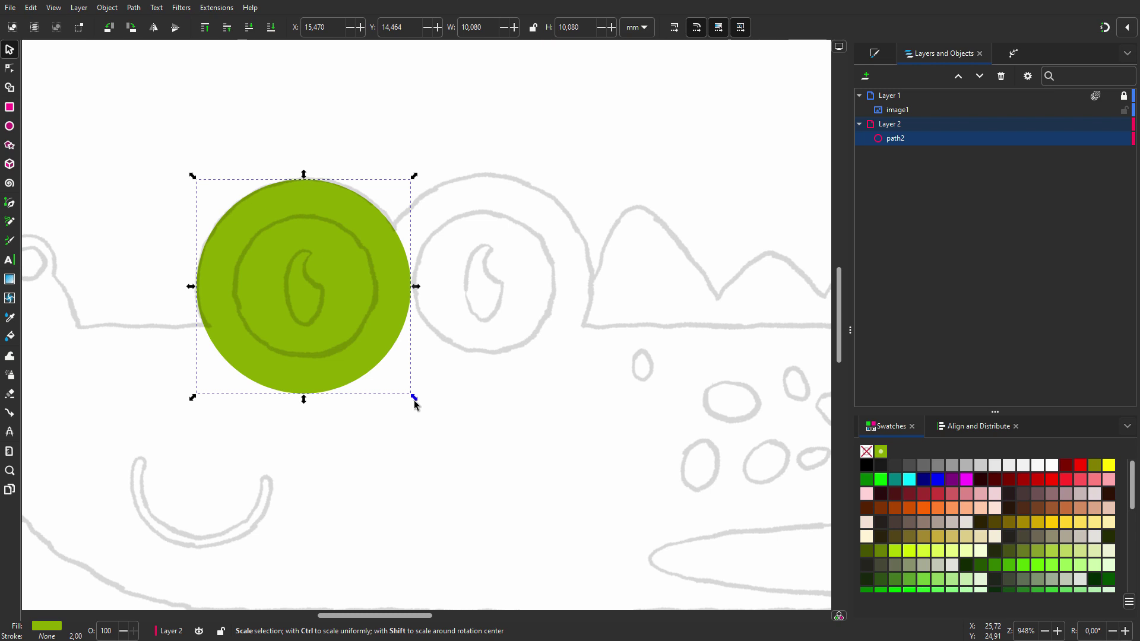
pyautogui.rightClick(339, 284)
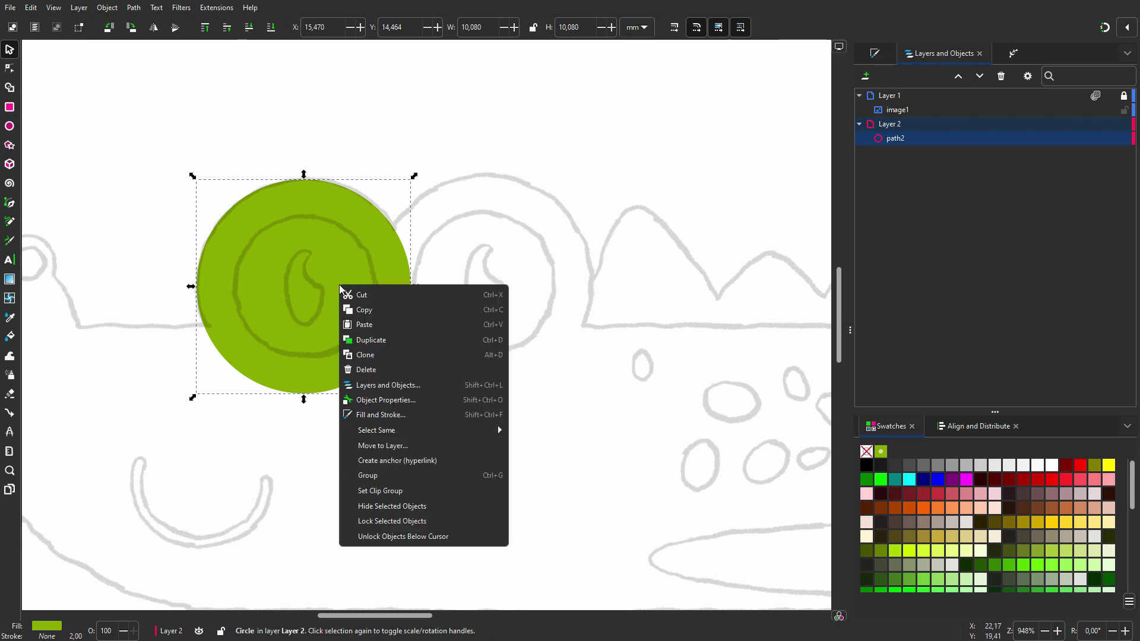
pyautogui.click(401, 345)
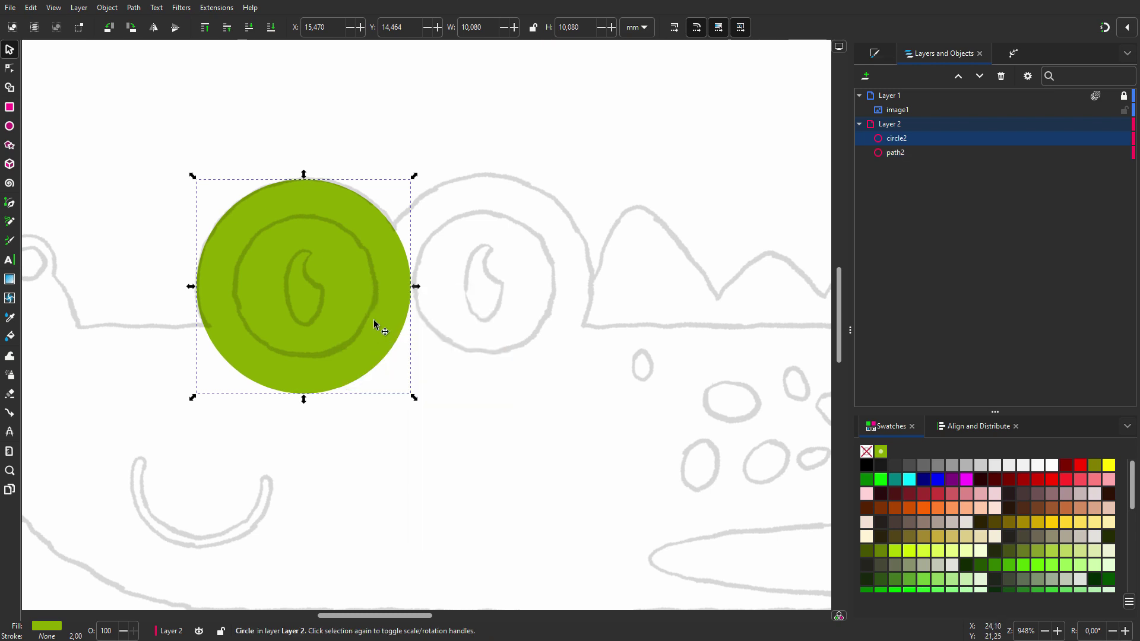
# Make the overlapping copy white and shrink it around its centre to form a ring.
pyautogui.moveTo(358, 313); pyautogui.dragTo(539, 336)
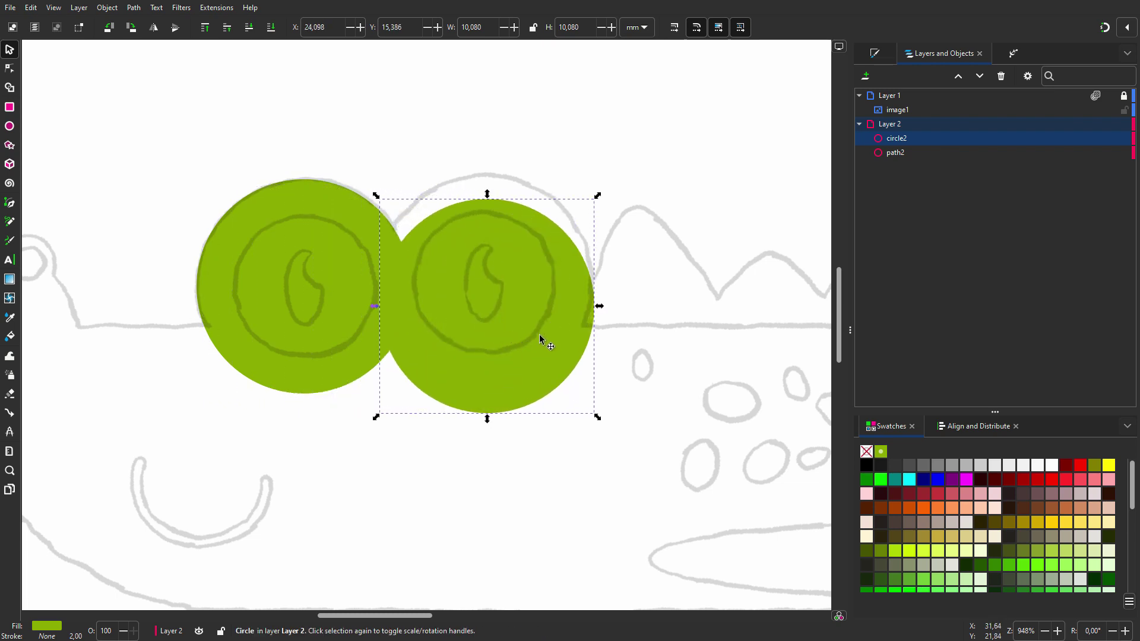
pyautogui.hotkey('ctrl', 'z')
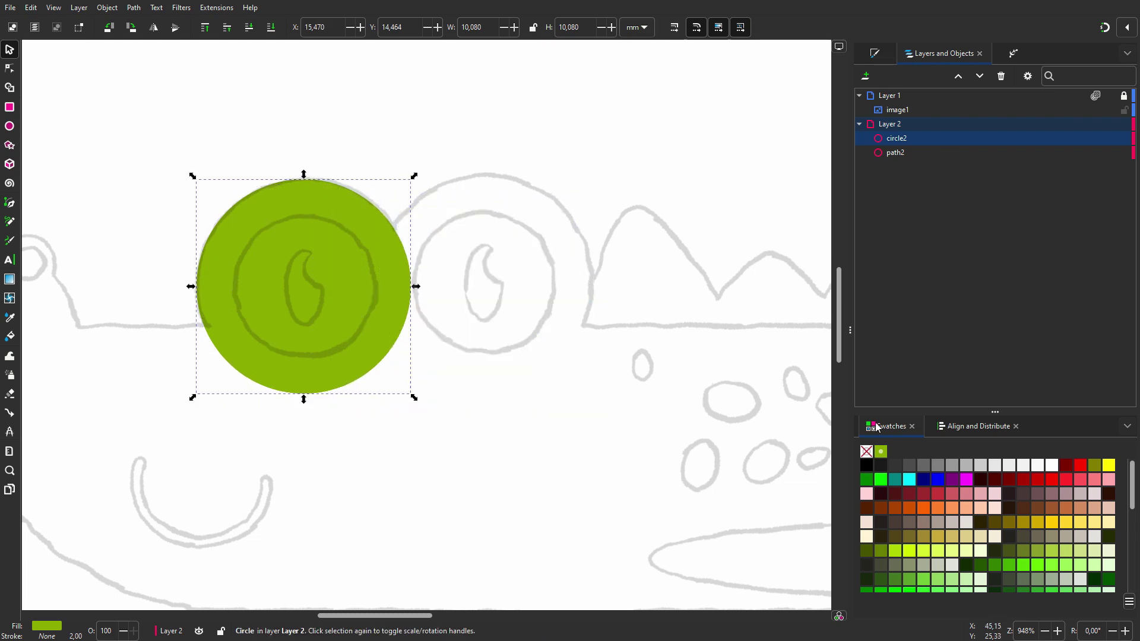
pyautogui.click(1051, 466)
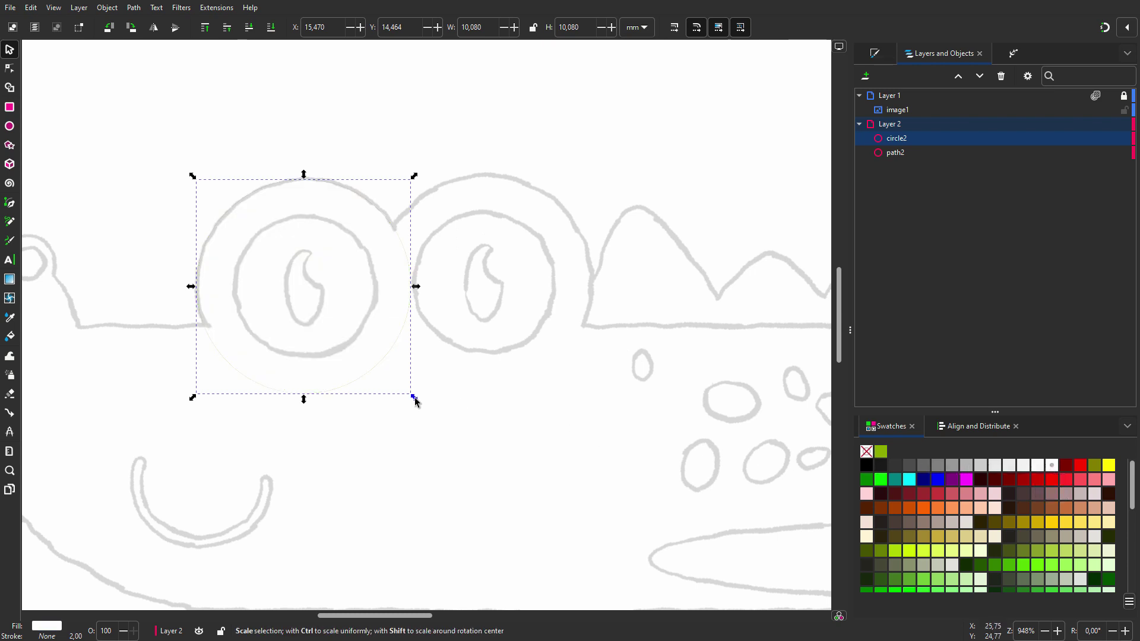
pyautogui.moveTo(414, 398); pyautogui.dragTo(386, 360)
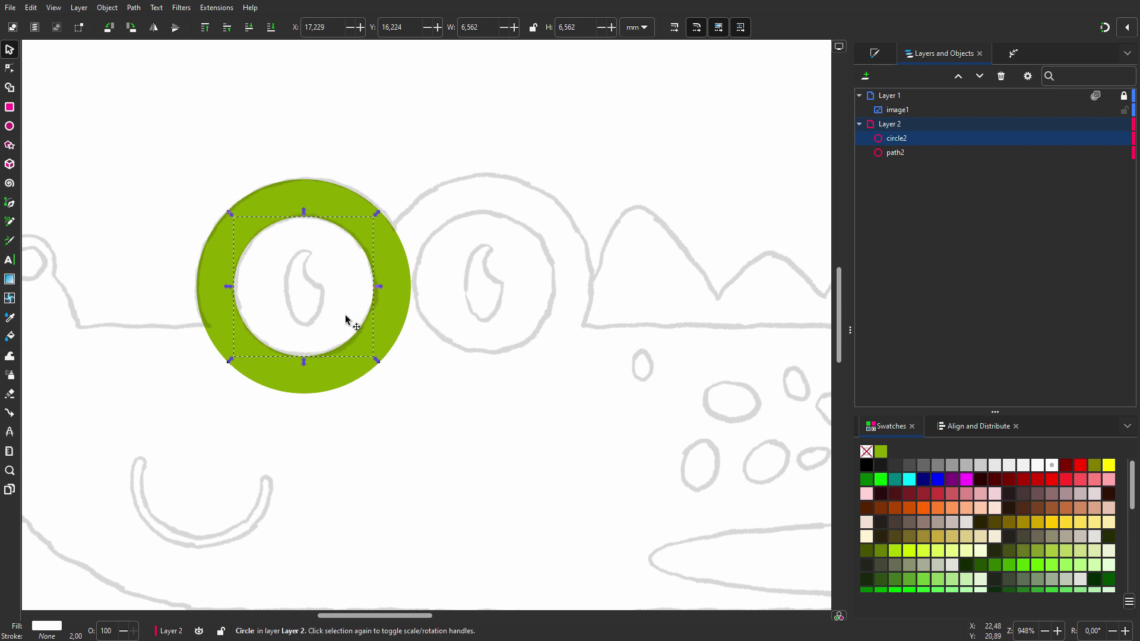
# Duplicate the white circle, fill it gray, and squeeze it into a tall pupil ellipse.
pyautogui.rightClick(346, 319)
pyautogui.click(408, 372)
pyautogui.click(924, 466)
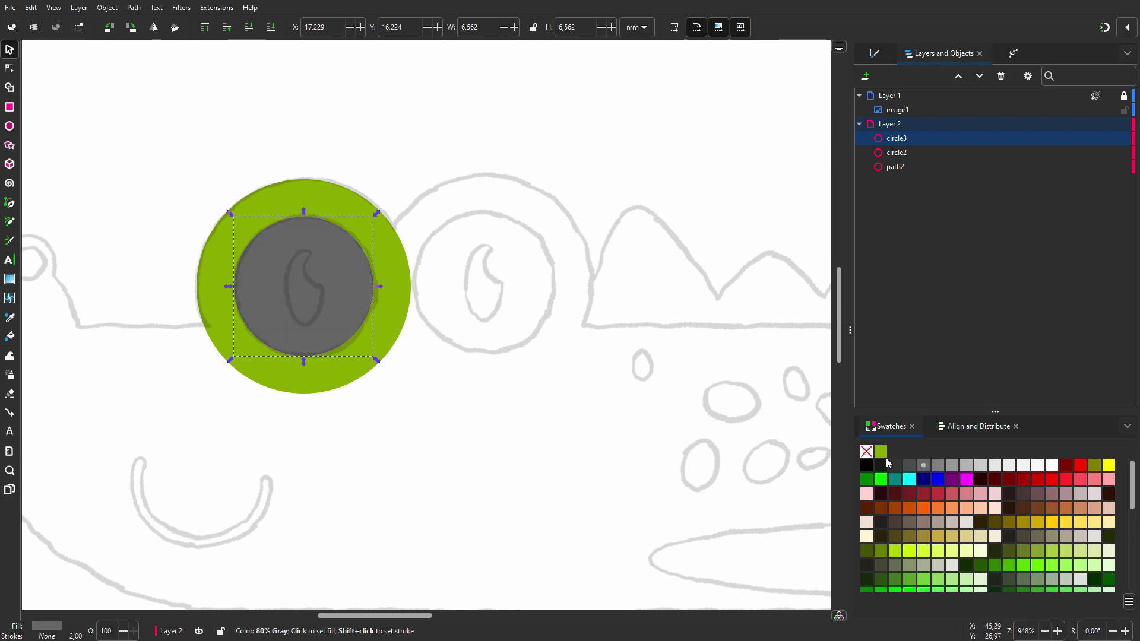
pyautogui.moveTo(379, 286); pyautogui.dragTo(327, 298)
pyautogui.moveTo(229, 287); pyautogui.dragTo(279, 300)
pyautogui.moveTo(305, 211); pyautogui.dragTo(305, 244)
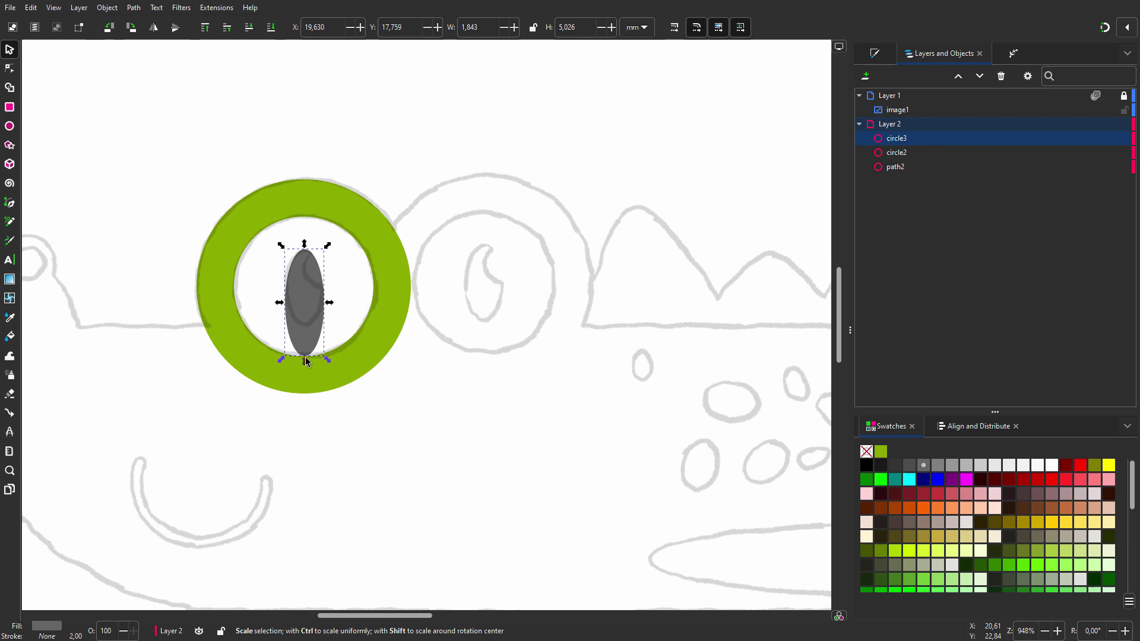
pyautogui.moveTo(306, 360); pyautogui.dragTo(307, 328)
pyautogui.click(308, 327)
# Add a small white highlight from another copy and fill the pupil black.
pyautogui.click(346, 302)
pyautogui.rightClick(348, 306)
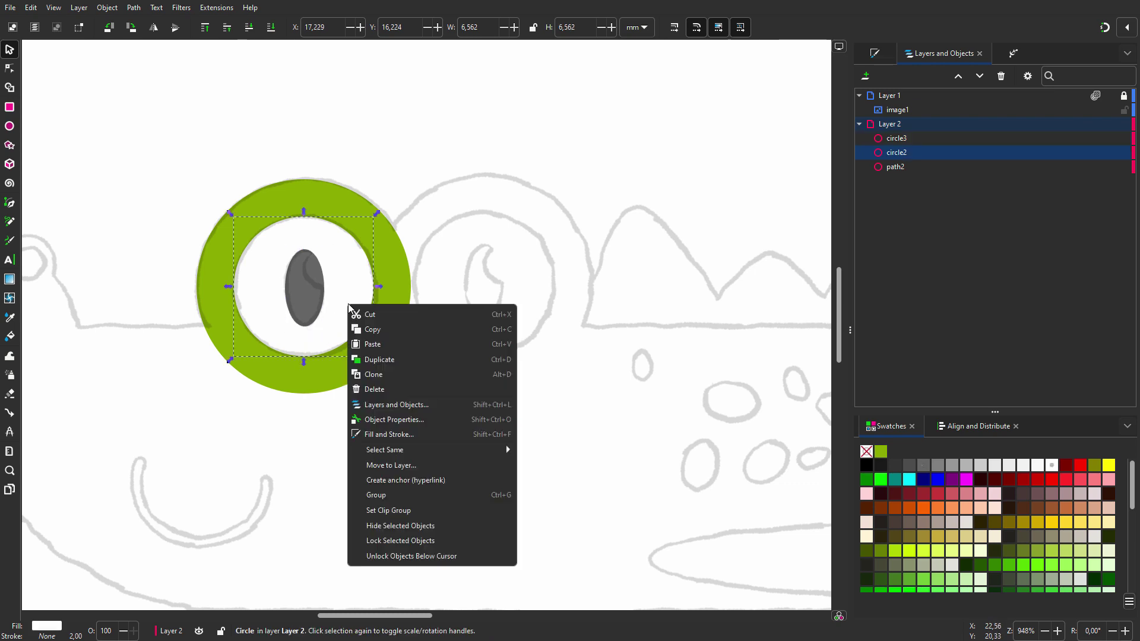
pyautogui.click(406, 362)
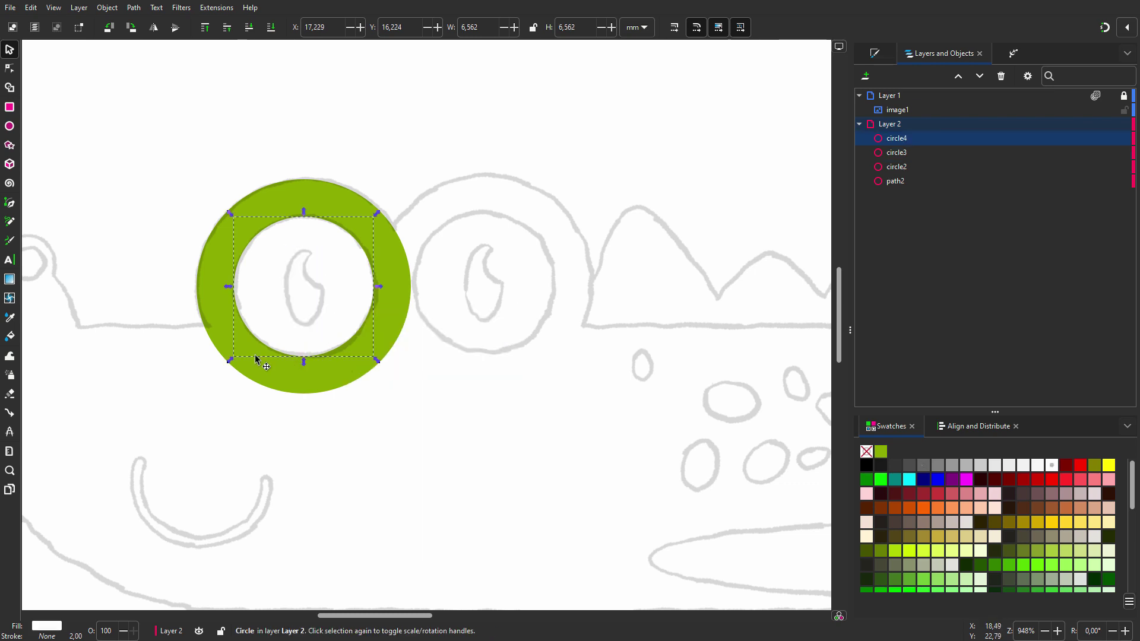
pyautogui.moveTo(231, 362); pyautogui.dragTo(339, 279)
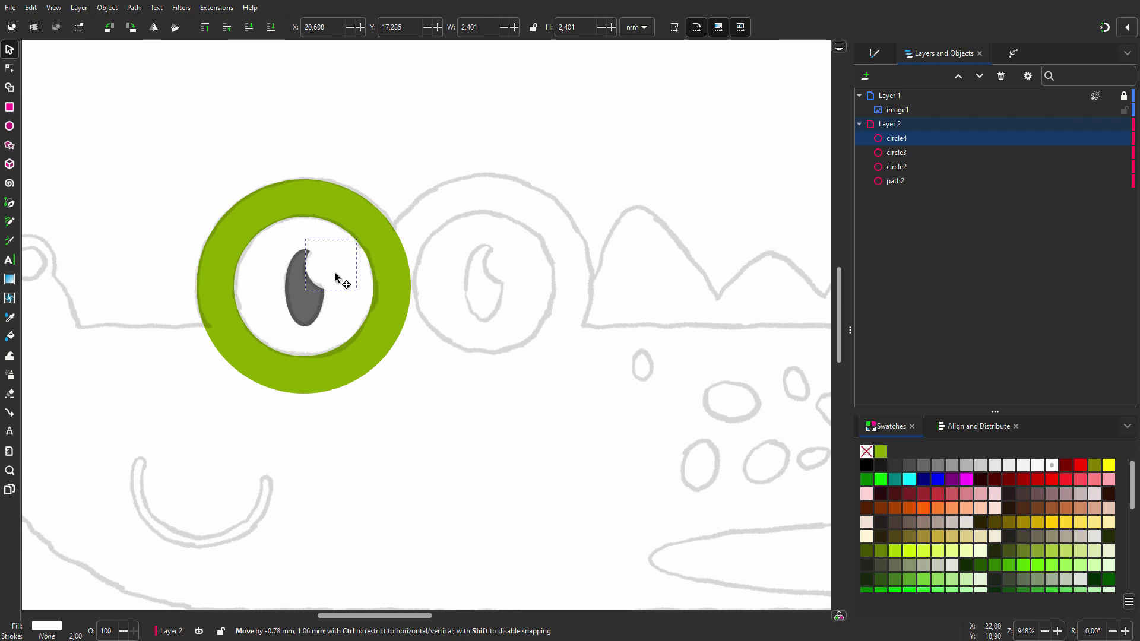
pyautogui.click(300, 297)
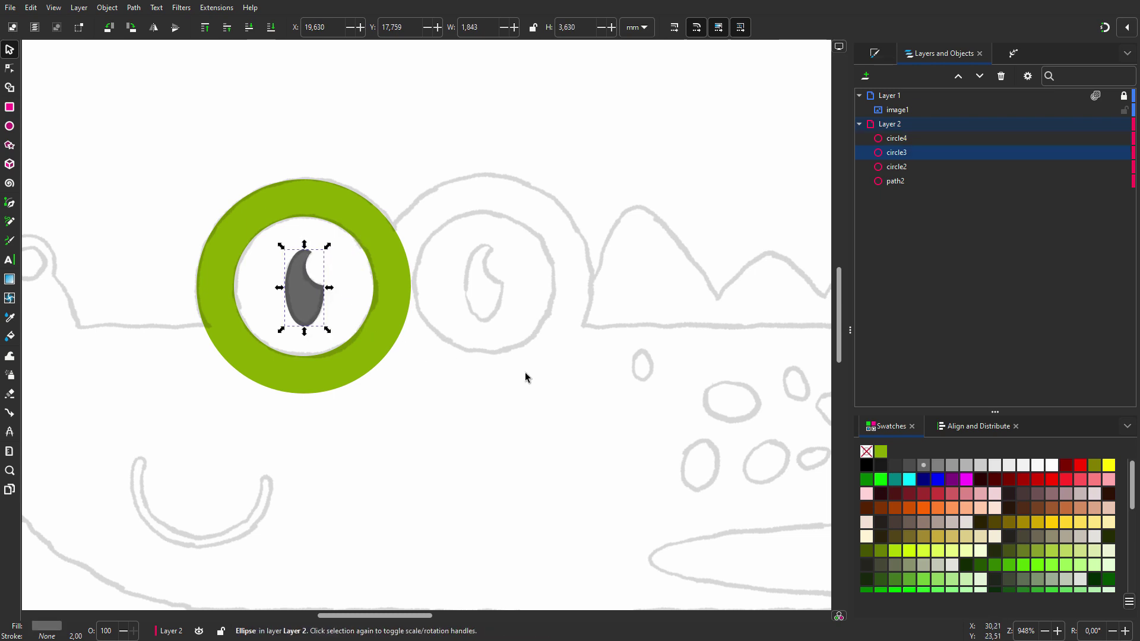
pyautogui.click(867, 465)
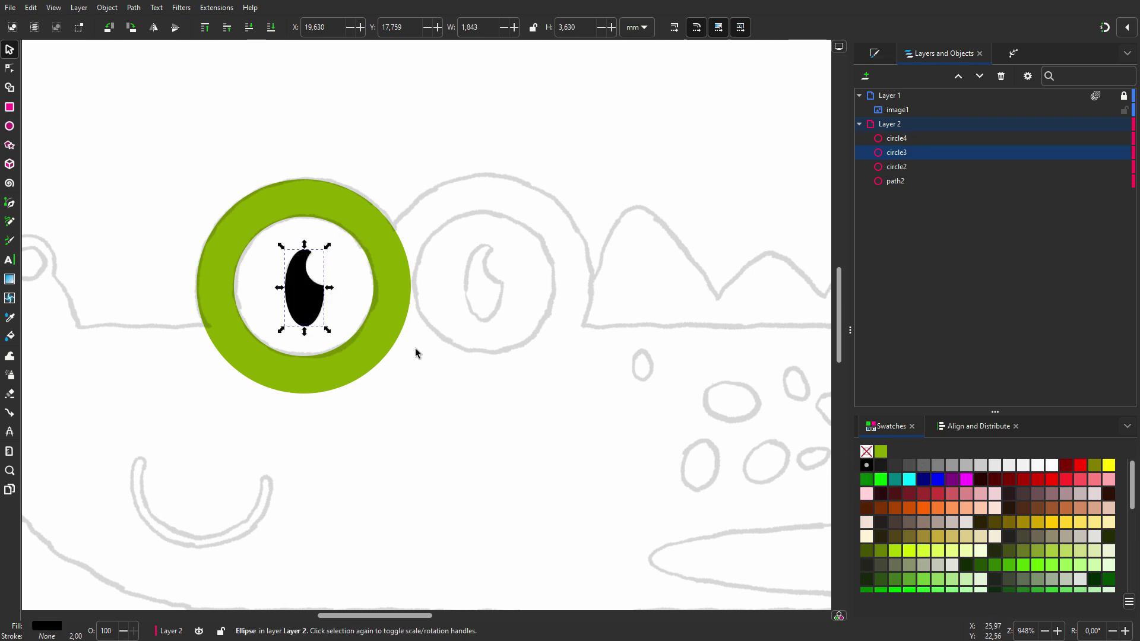
# Select the ring, white circle, pupil and highlight together and group them.
pyautogui.keyDown('ctrl'); pyautogui.scroll(-1, 349, 313); pyautogui.keyUp('ctrl')
pyautogui.moveTo(226, 212); pyautogui.dragTo(415, 382)
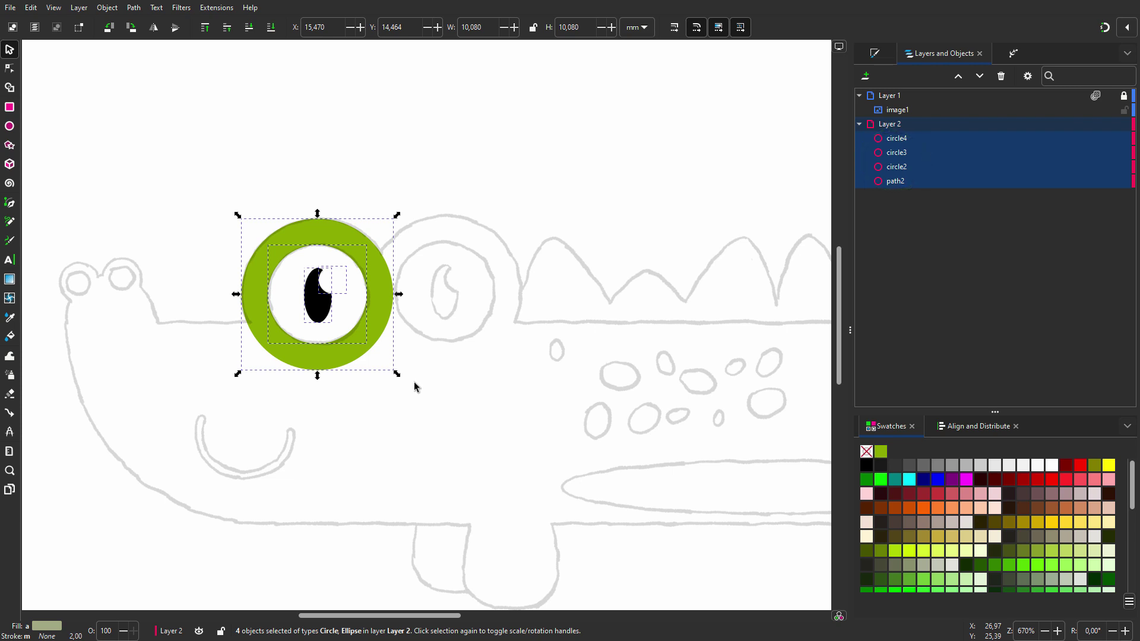
pyautogui.rightClick(348, 304)
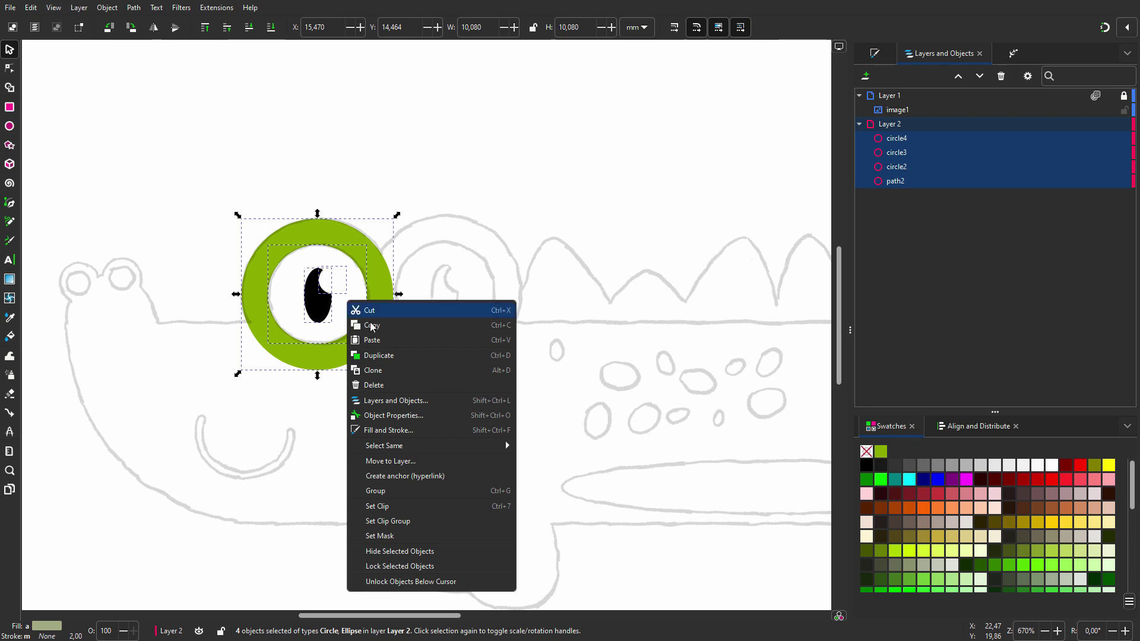
pyautogui.click(416, 491)
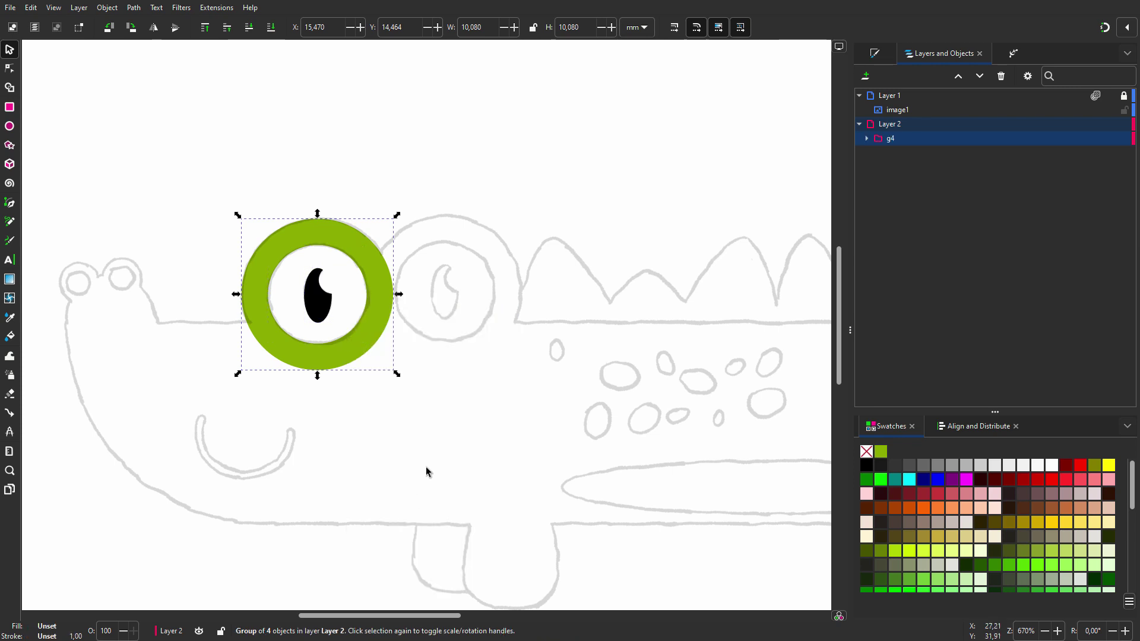
# Rename the eye group to 'eye L' in the object list.
pyautogui.click(866, 139)
pyautogui.click(866, 139)
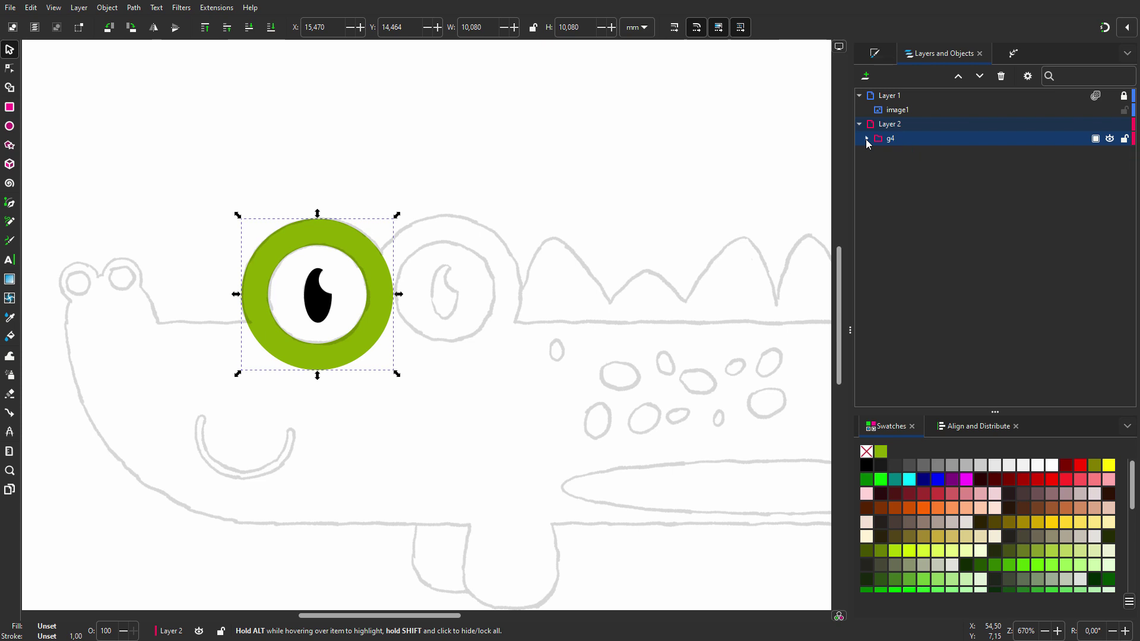
pyautogui.keyDown('ctrl'); pyautogui.click(896, 138); pyautogui.keyUp('ctrl')
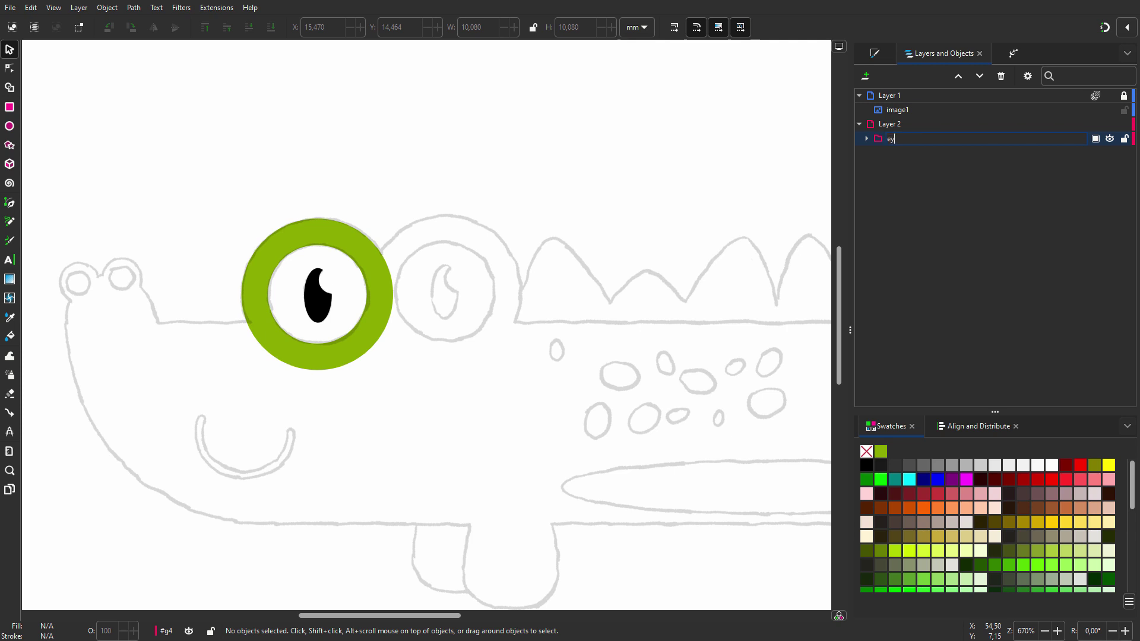
pyautogui.write('eye L')
pyautogui.press('Return')
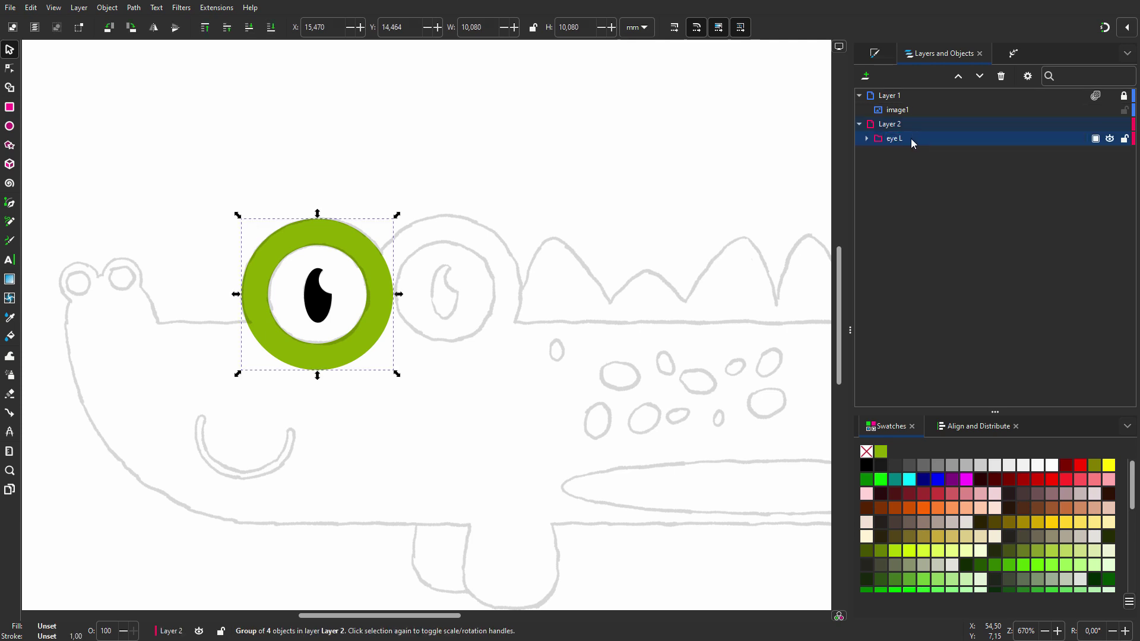
pyautogui.moveTo(356, 300); pyautogui.dragTo(455, 307)
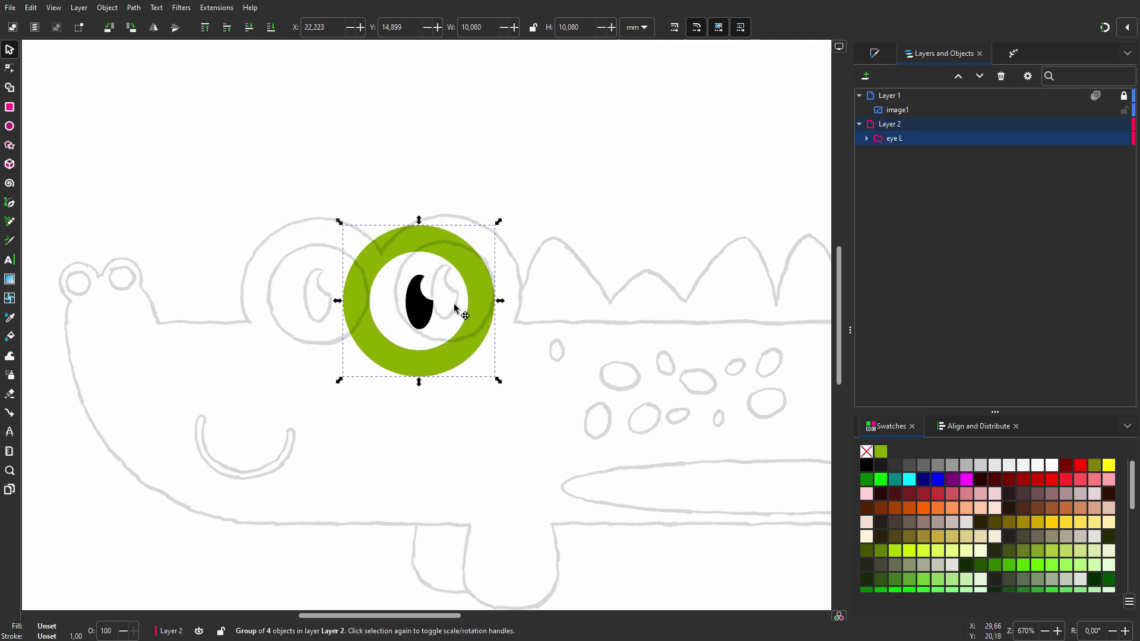
pyautogui.hotkey('ctrl', 'z')
# Duplicate eye L over the sketch's right eye and rename the copy 'eye R'.
pyautogui.rightClick(350, 295)
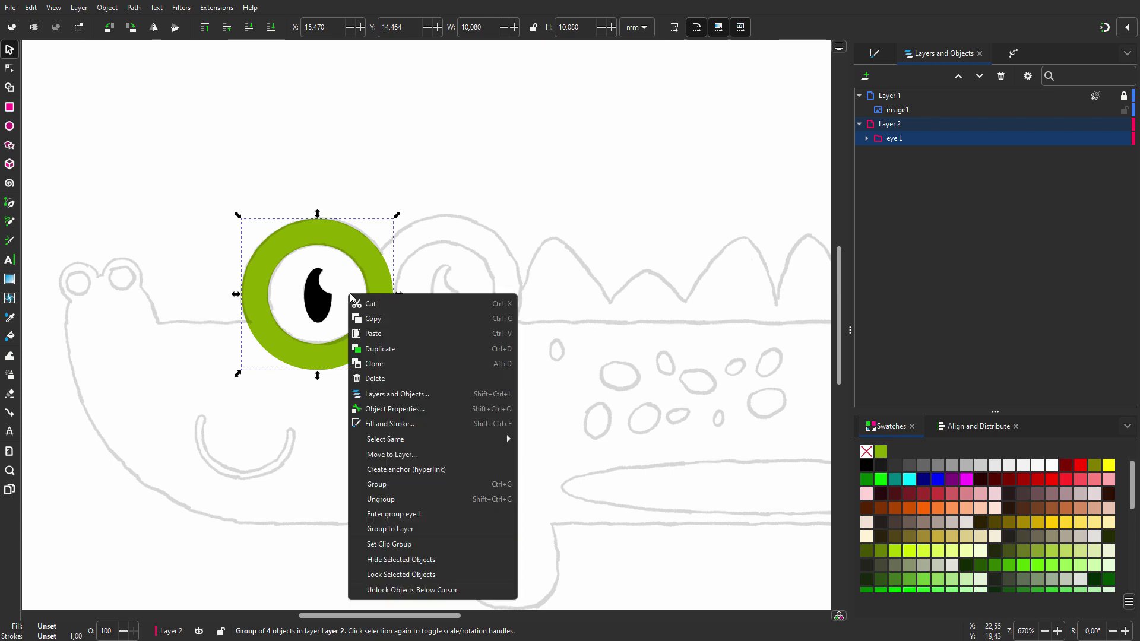
pyautogui.click(386, 353)
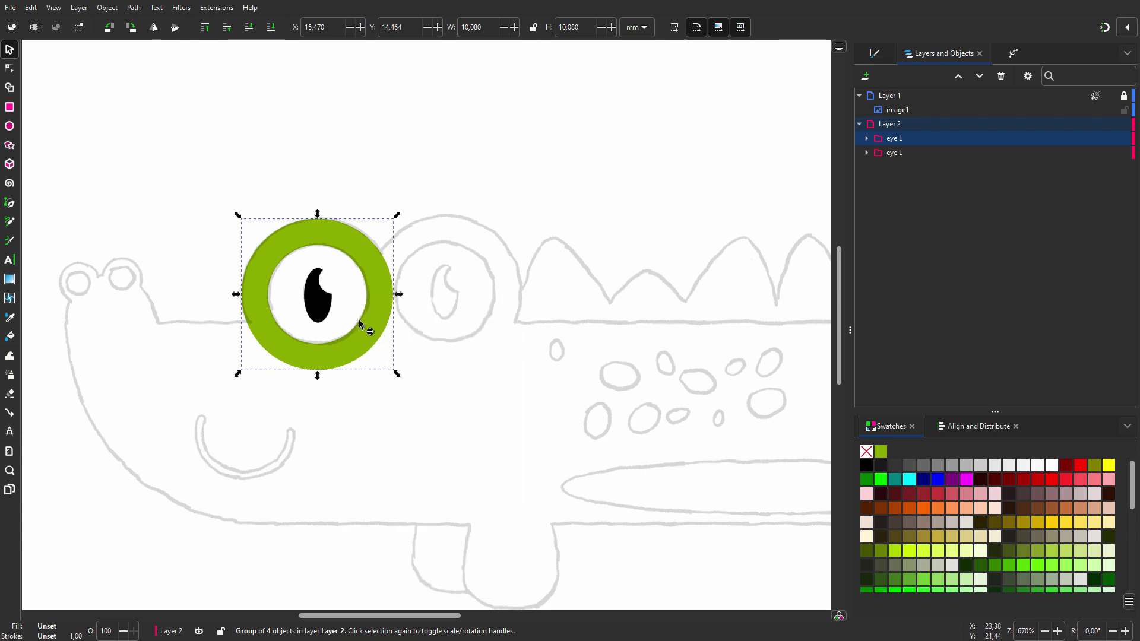
pyautogui.moveTo(359, 315); pyautogui.dragTo(480, 308)
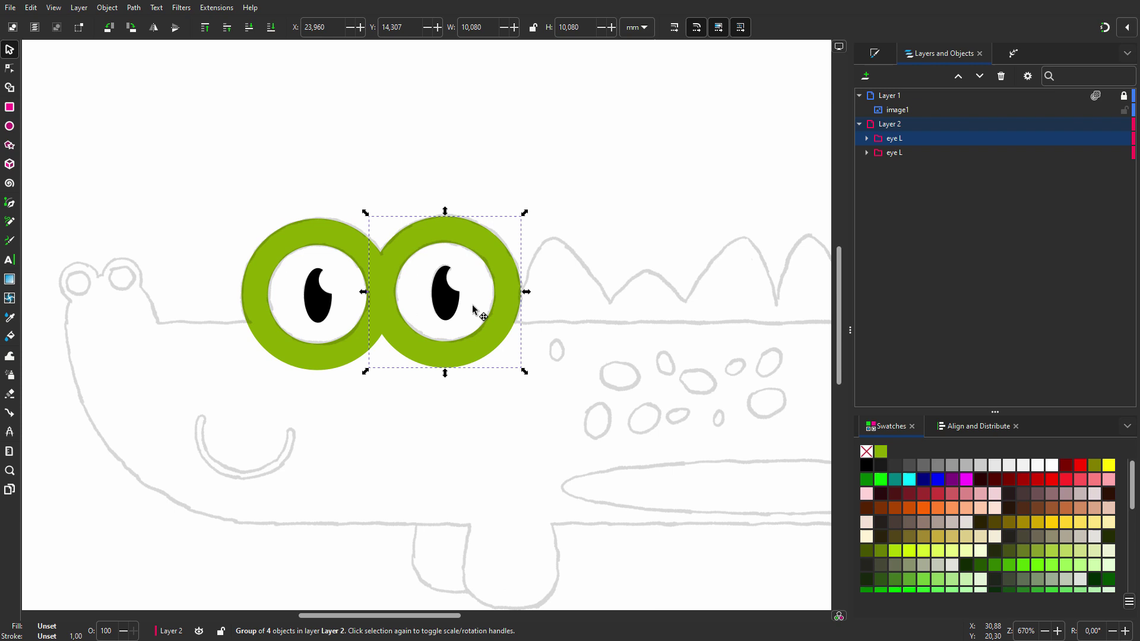
pyautogui.click(909, 139)
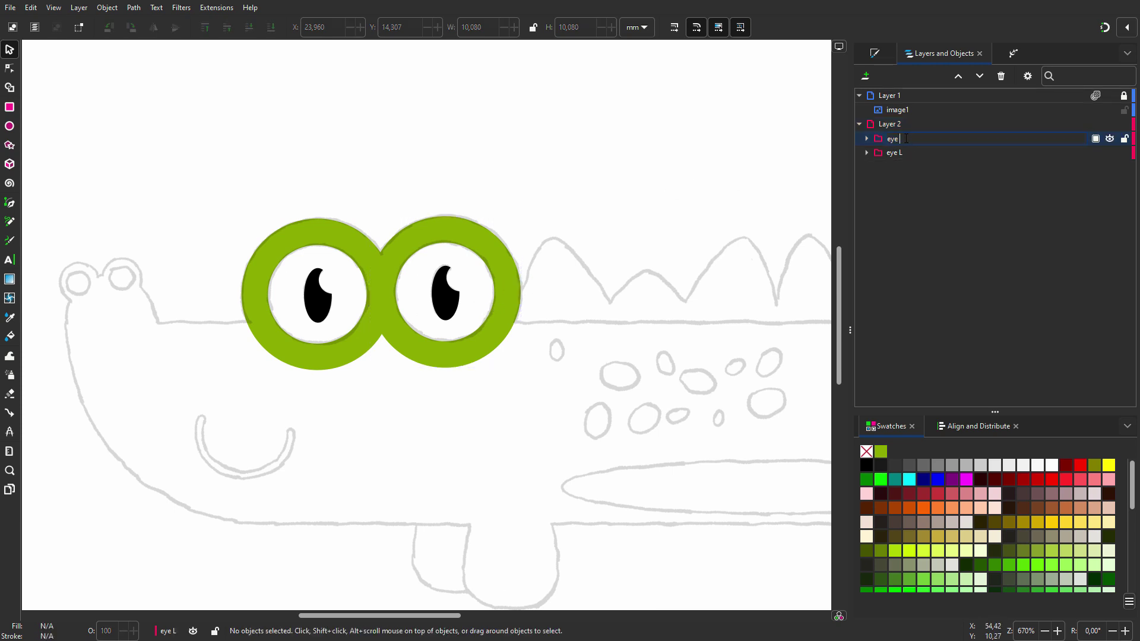
pyautogui.write('R')
pyautogui.press('Return')
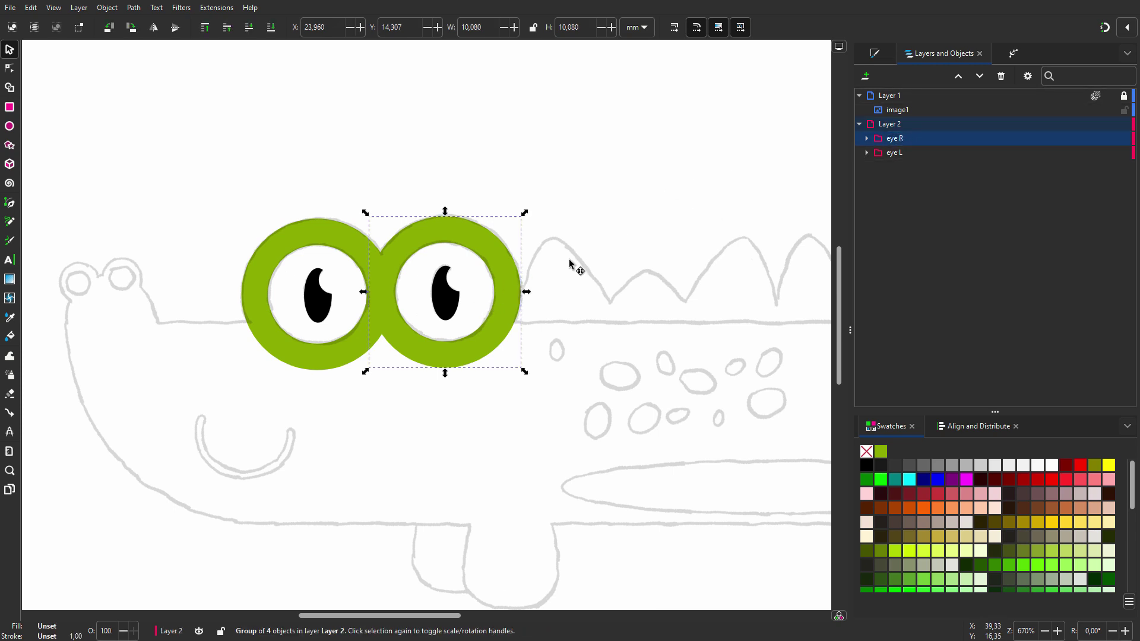
# Duplicate eye R, move the copy to the top-left, and ungroup it.
pyautogui.rightClick(473, 285)
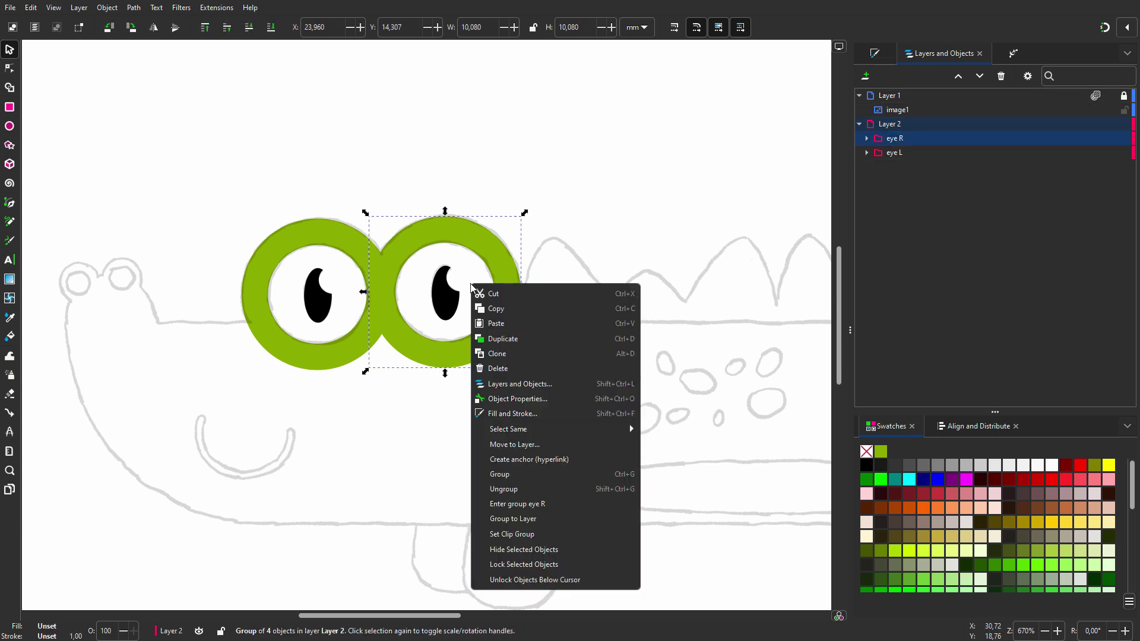
pyautogui.click(533, 340)
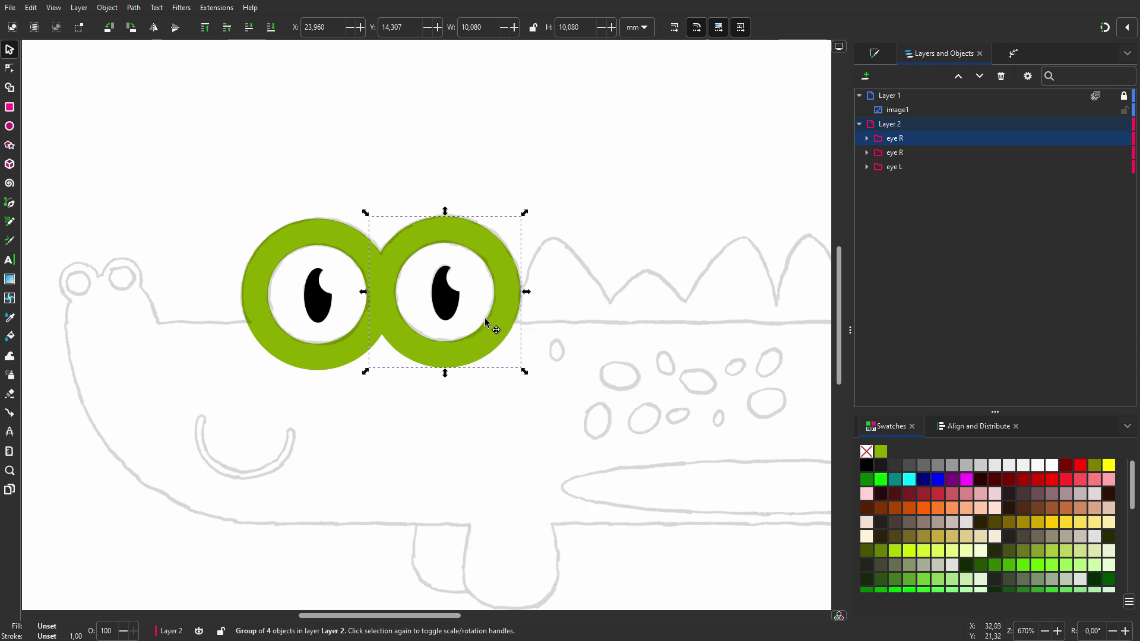
pyautogui.moveTo(469, 309); pyautogui.dragTo(193, 201)
pyautogui.rightClick(193, 203)
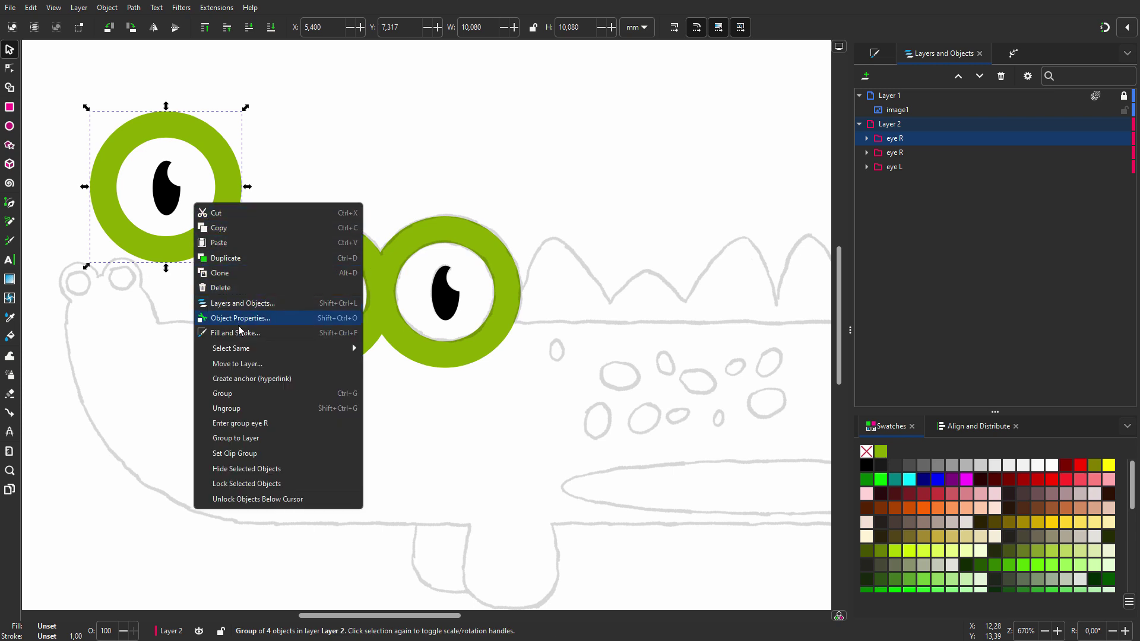
pyautogui.click(252, 410)
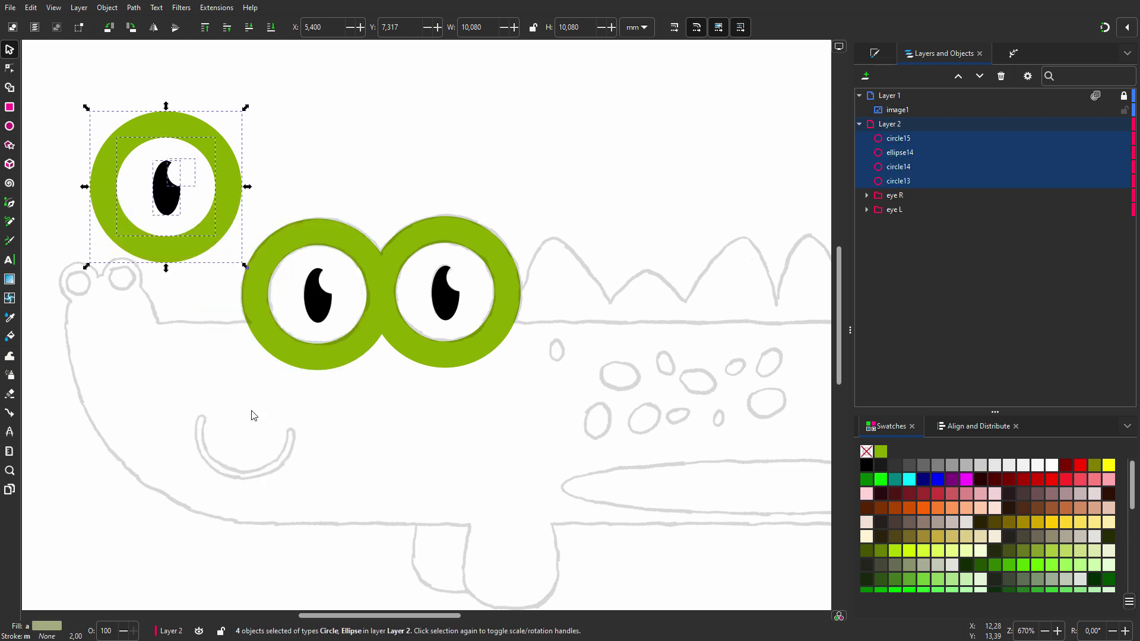
# Delete the copy's highlight and pupil, leaving the ring and white circle.
pyautogui.click(265, 185)
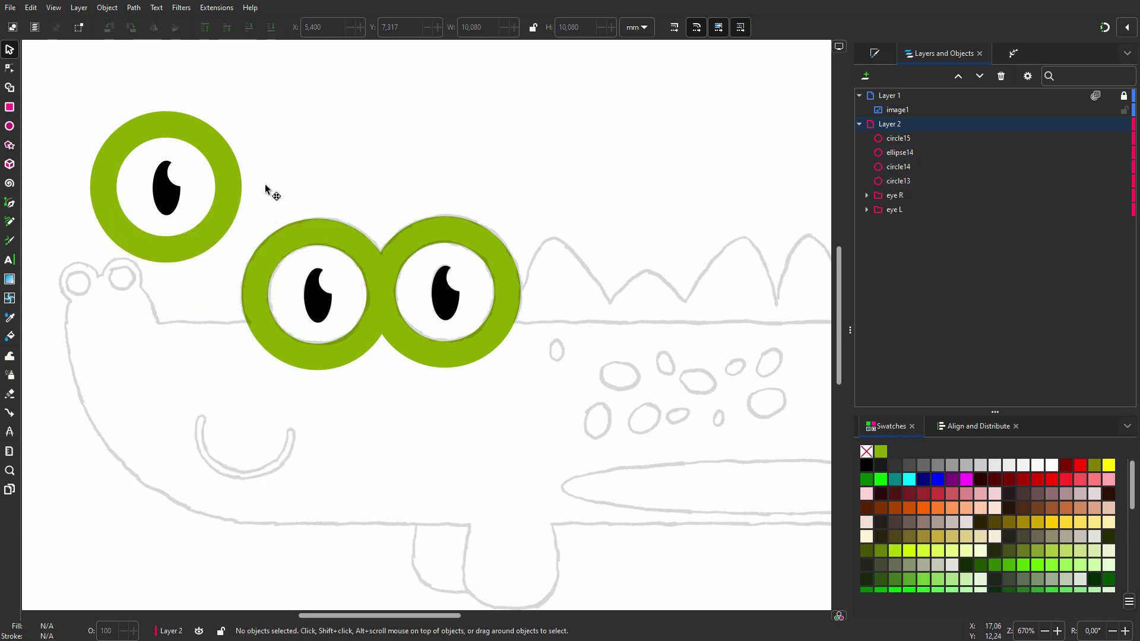
pyautogui.click(182, 180)
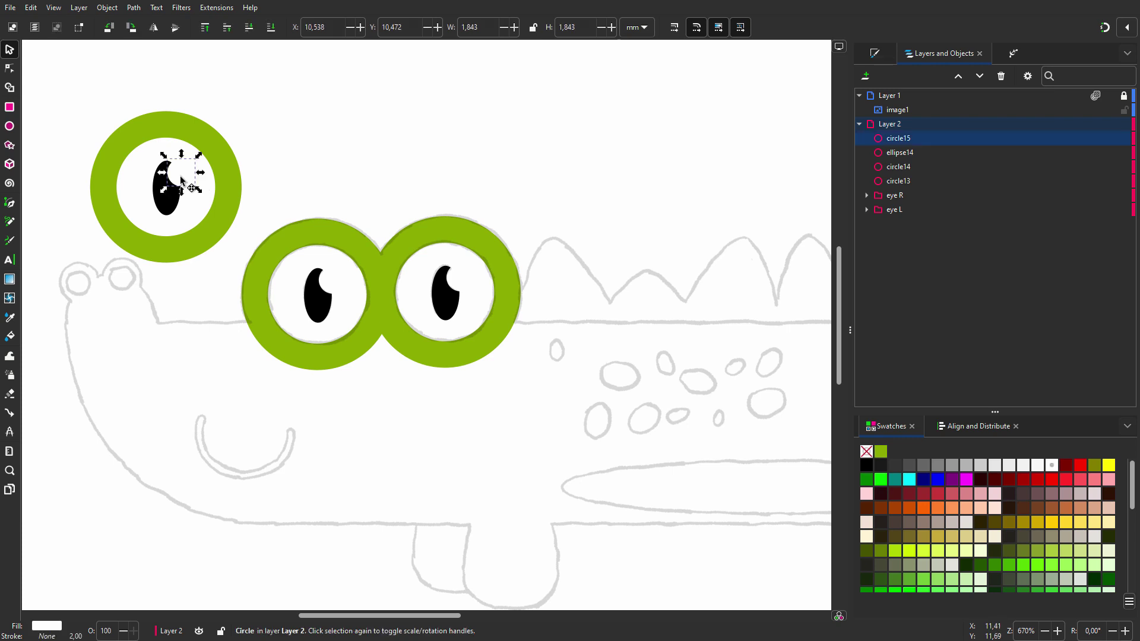
pyautogui.press('Delete')
pyautogui.click(170, 186)
pyautogui.press('Delete')
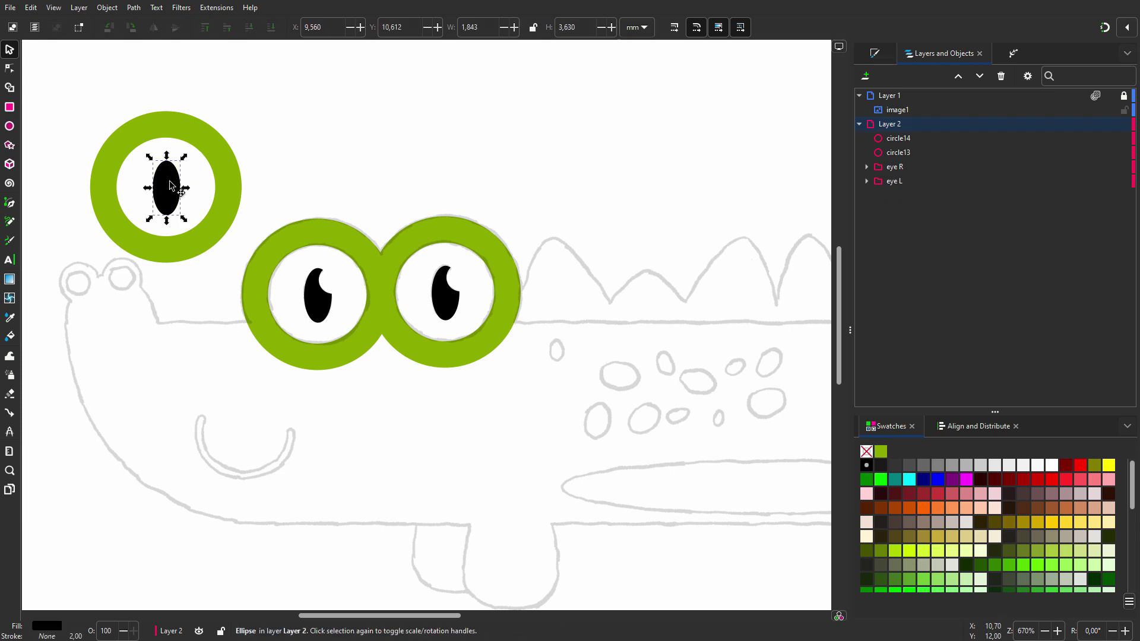
pyautogui.click(171, 185)
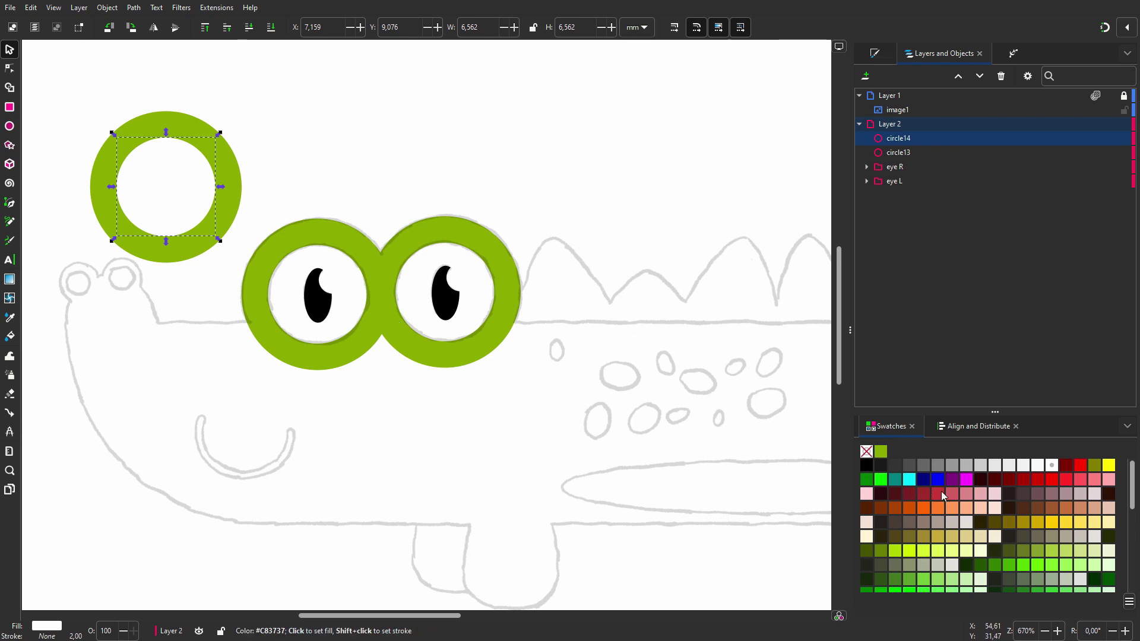
# Fill the inner circle brown and pin the brown colour to the palette.
pyautogui.click(1041, 512)
pyautogui.rightClick(1043, 514)
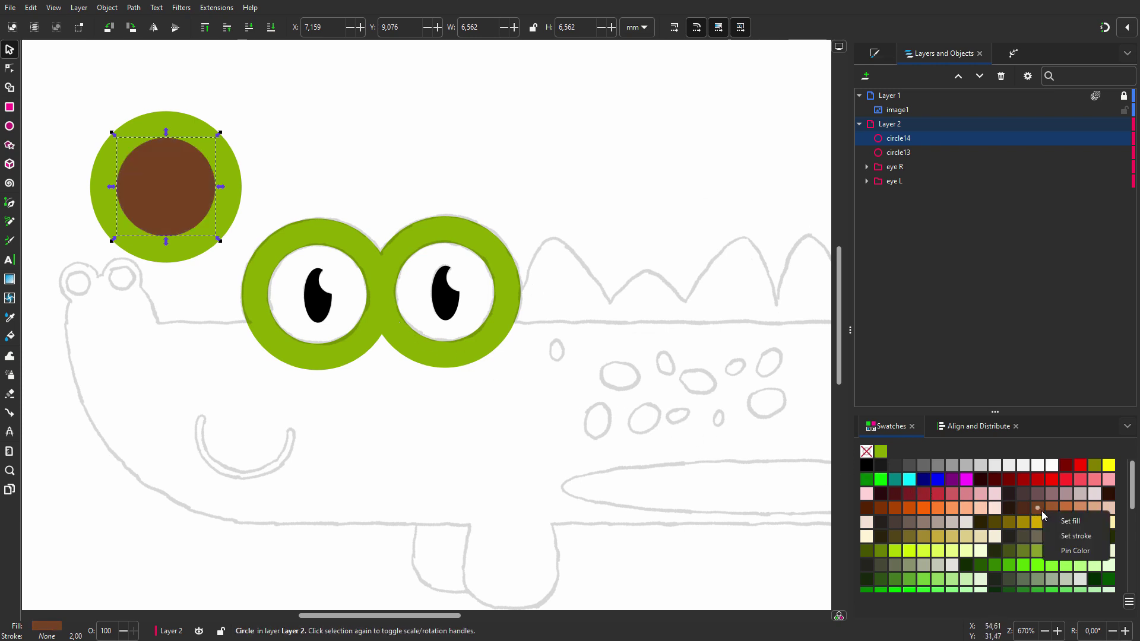
pyautogui.click(1075, 553)
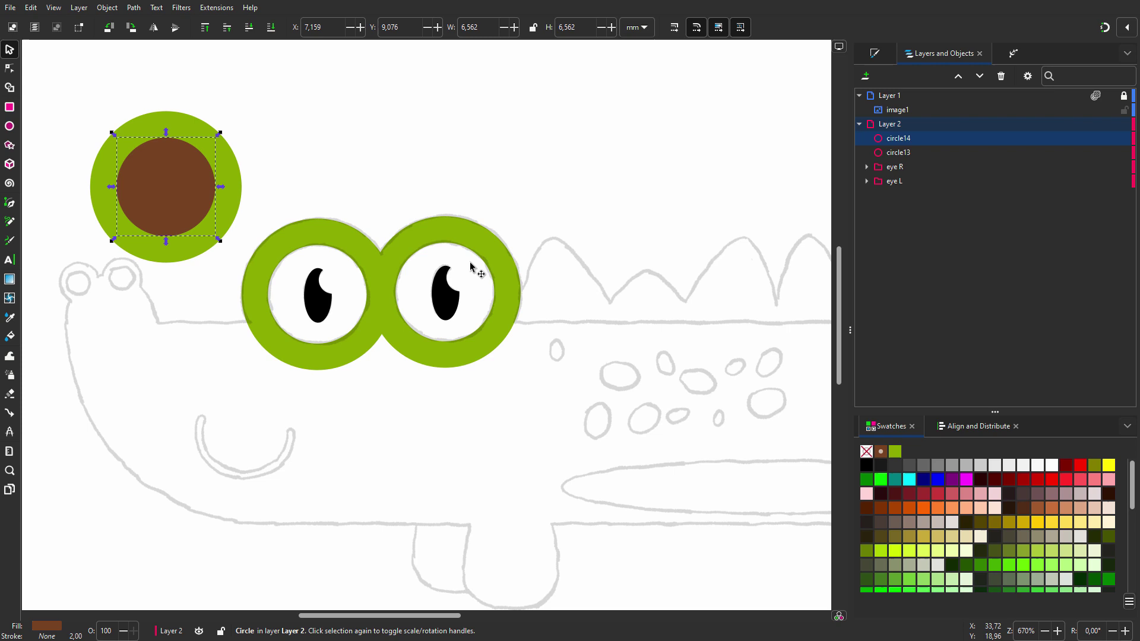
# Group the brown centre circle with its green ring into one object.
pyautogui.moveTo(59, 90); pyautogui.dragTo(252, 277)
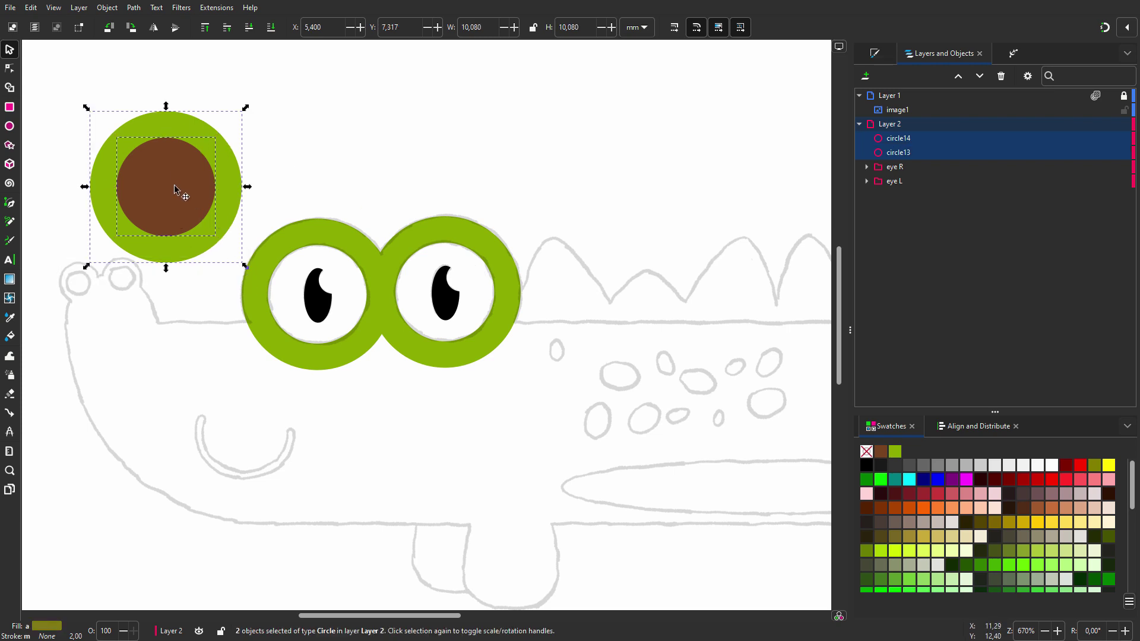
pyautogui.rightClick(173, 188)
pyautogui.click(197, 373)
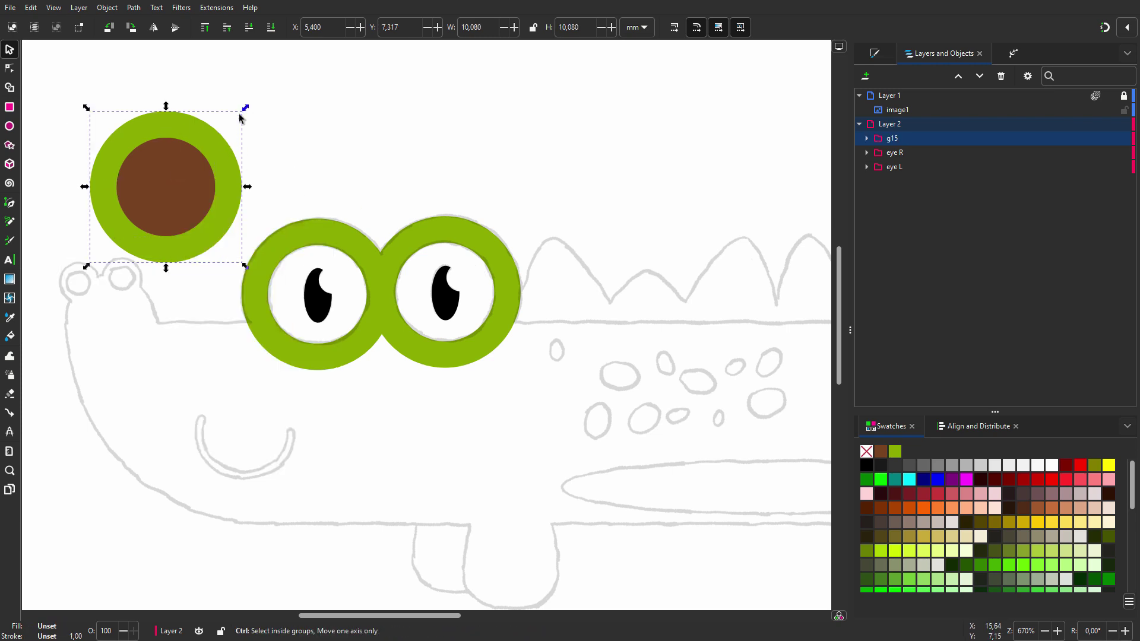
# Shrink the nostril group and fit it onto the sketch's left nostril.
pyautogui.moveTo(246, 108); pyautogui.dragTo(123, 231)
pyautogui.scroll(3, 71, 266)
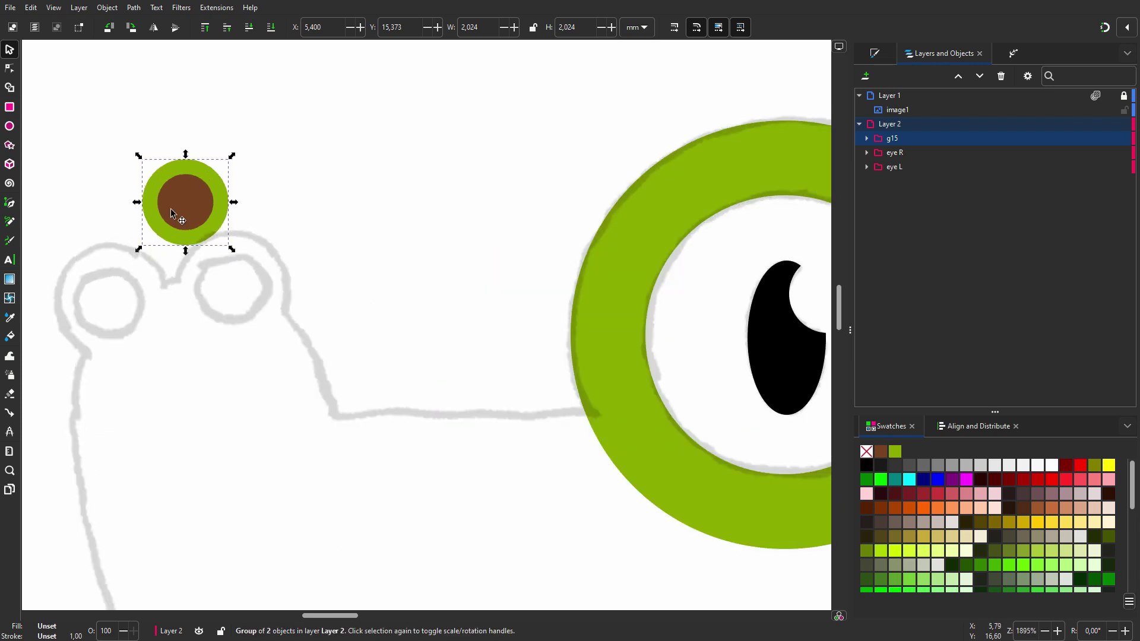
pyautogui.moveTo(186, 199); pyautogui.dragTo(113, 302)
pyautogui.moveTo(155, 349); pyautogui.dragTo(172, 360)
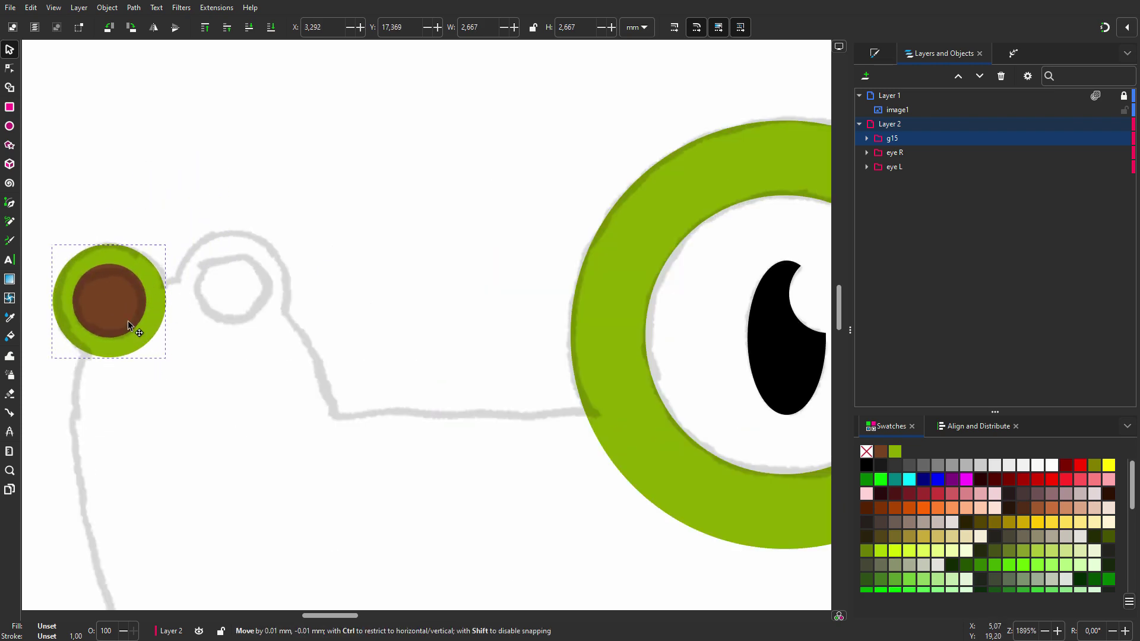
# Duplicate the nostril and move the copy onto the right nostril.
pyautogui.rightClick(128, 321)
pyautogui.click(183, 369)
pyautogui.moveTo(111, 317); pyautogui.dragTo(233, 304)
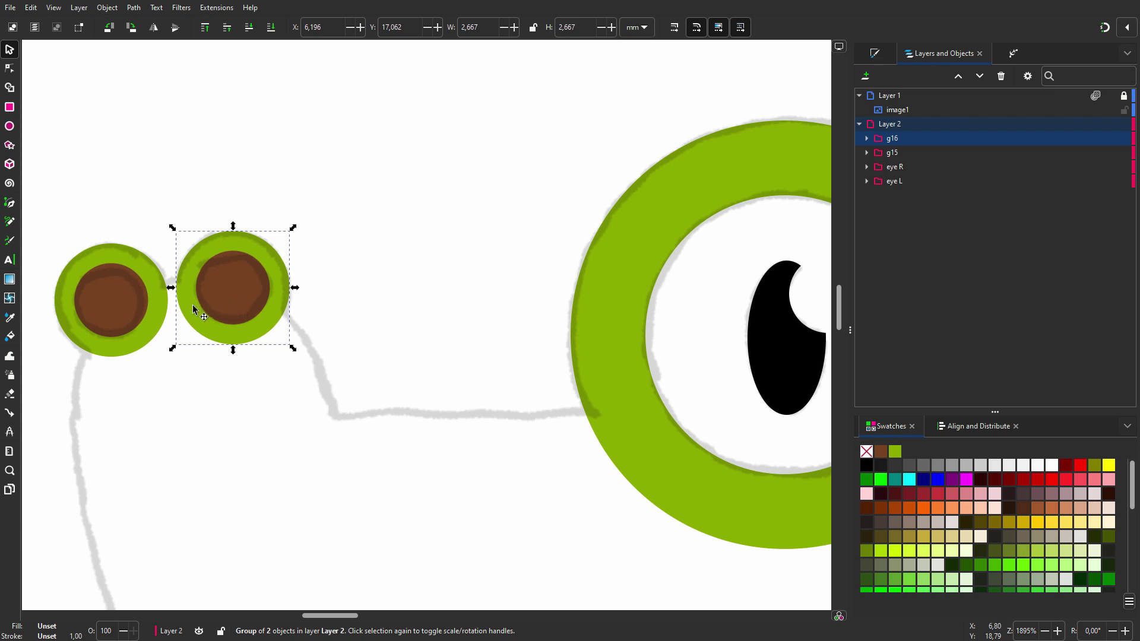
# Group both nostrils together and start renaming the new group in Layers and Objects.
pyautogui.keyDown('shift'); pyautogui.click(121, 318); pyautogui.keyUp('shift')
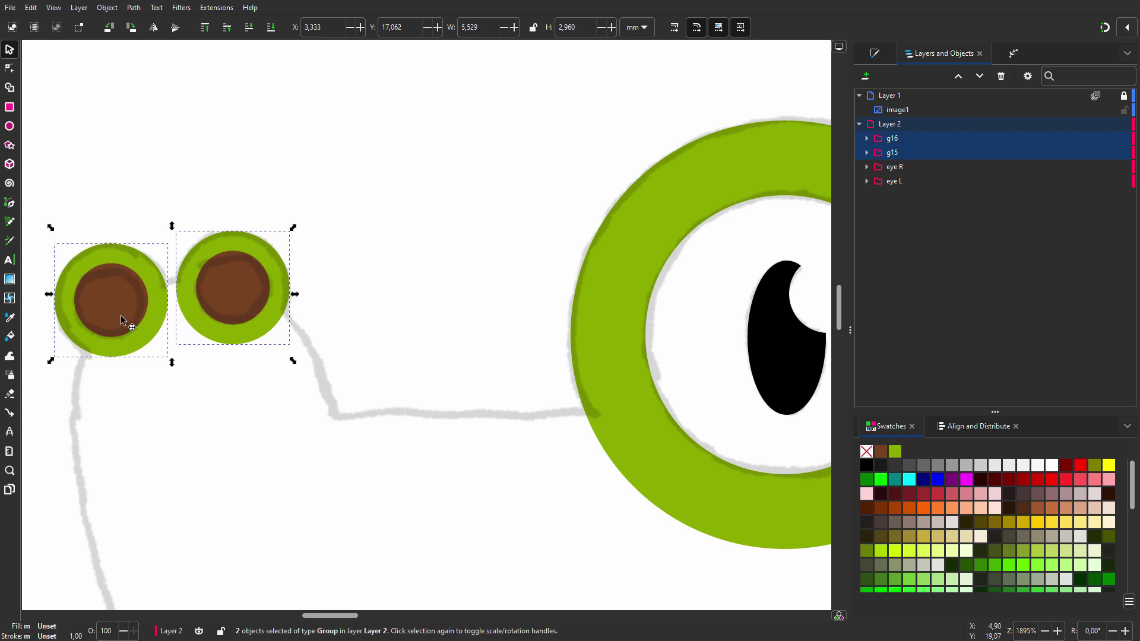
pyautogui.rightClick(121, 315)
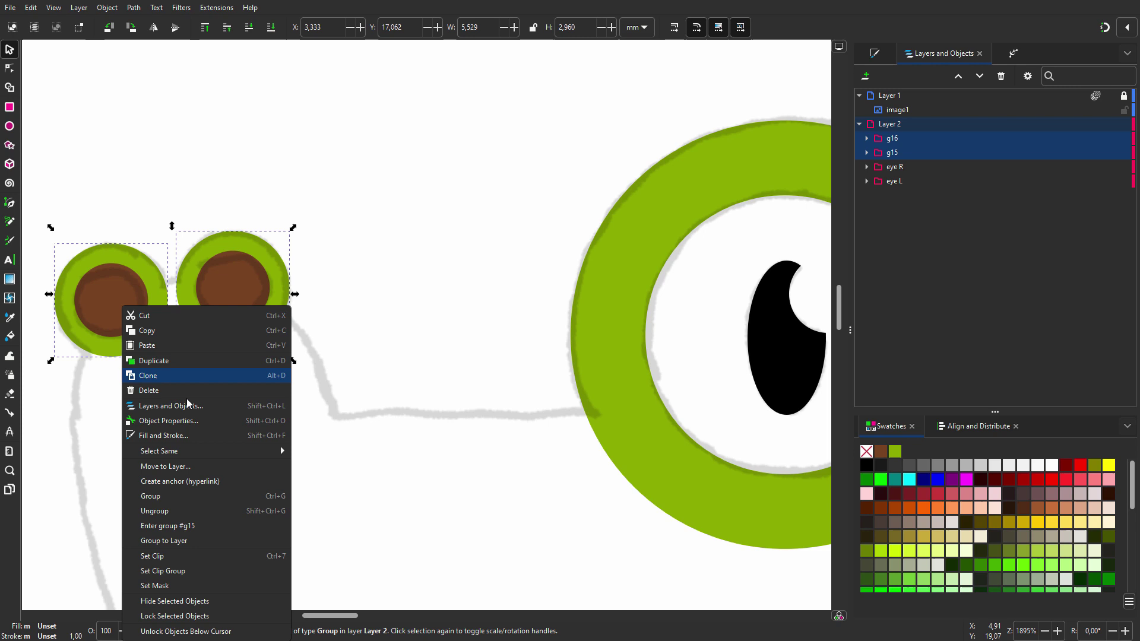
pyautogui.click(200, 498)
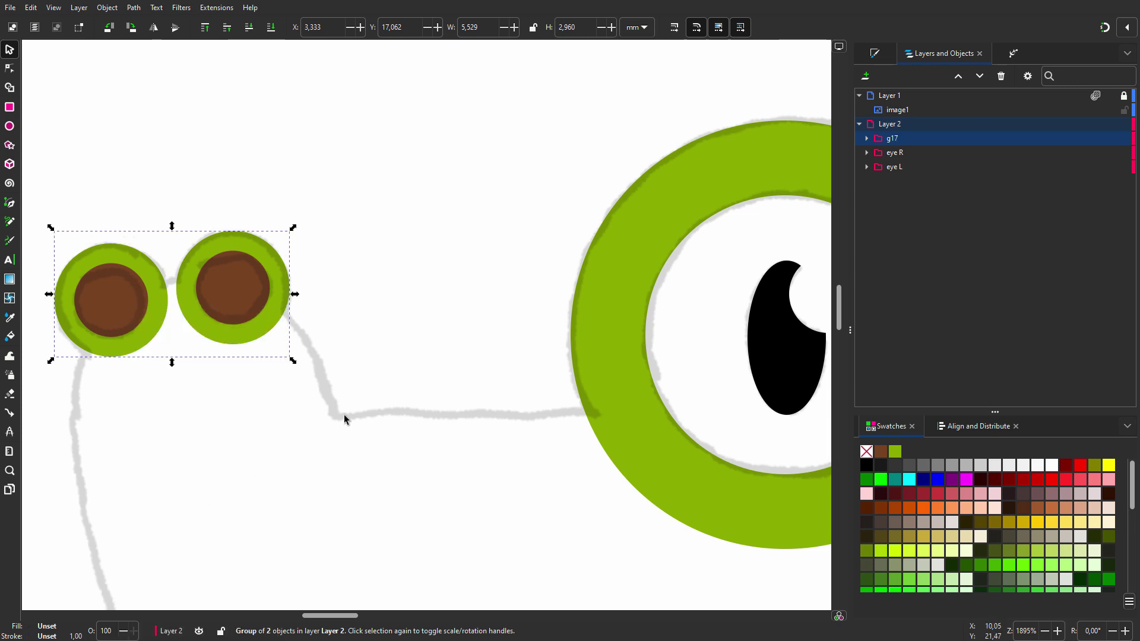
pyautogui.click(867, 138)
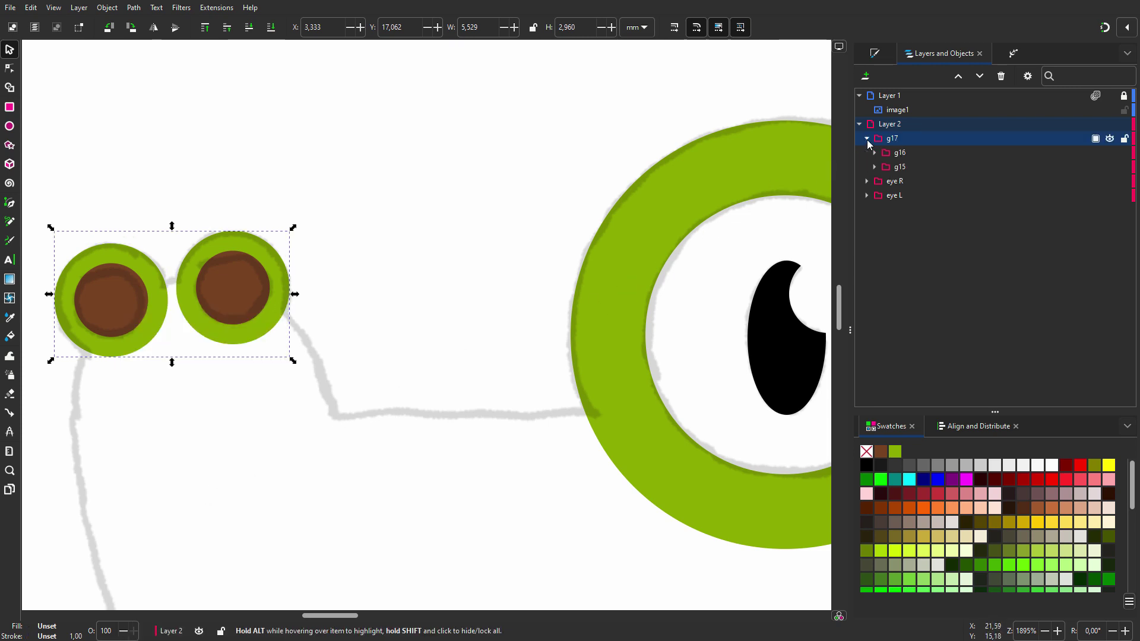
pyautogui.click(867, 139)
pyautogui.click(901, 138)
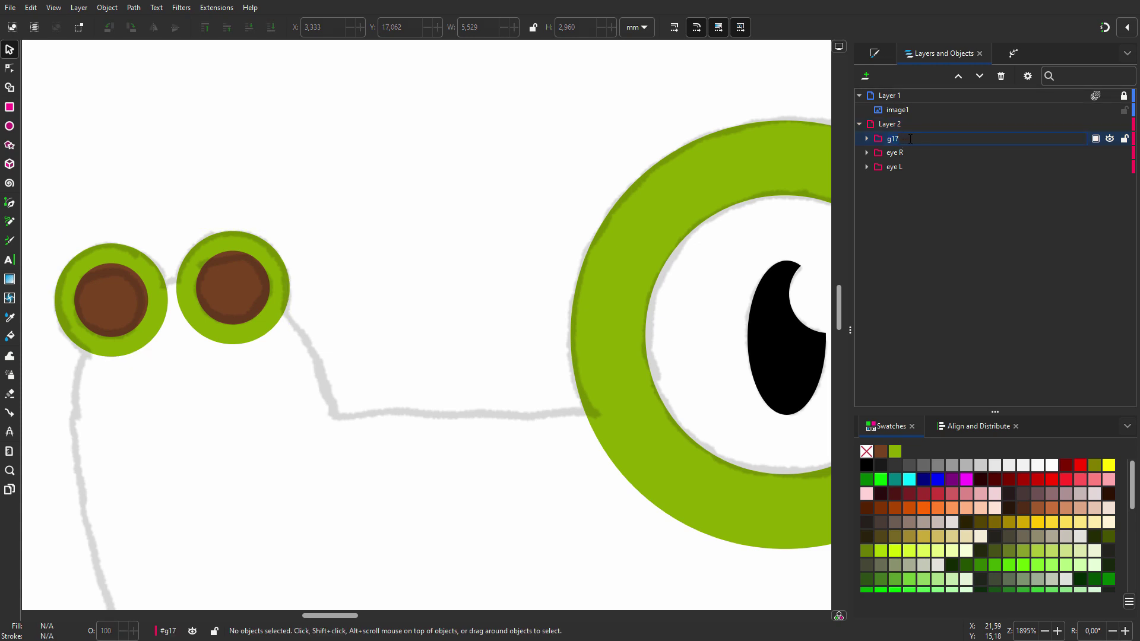
# Name the nostril group 'nostrils'.
pyautogui.write('nostrils')
pyautogui.press('Return')
pyautogui.scroll(-6, 720, 145)
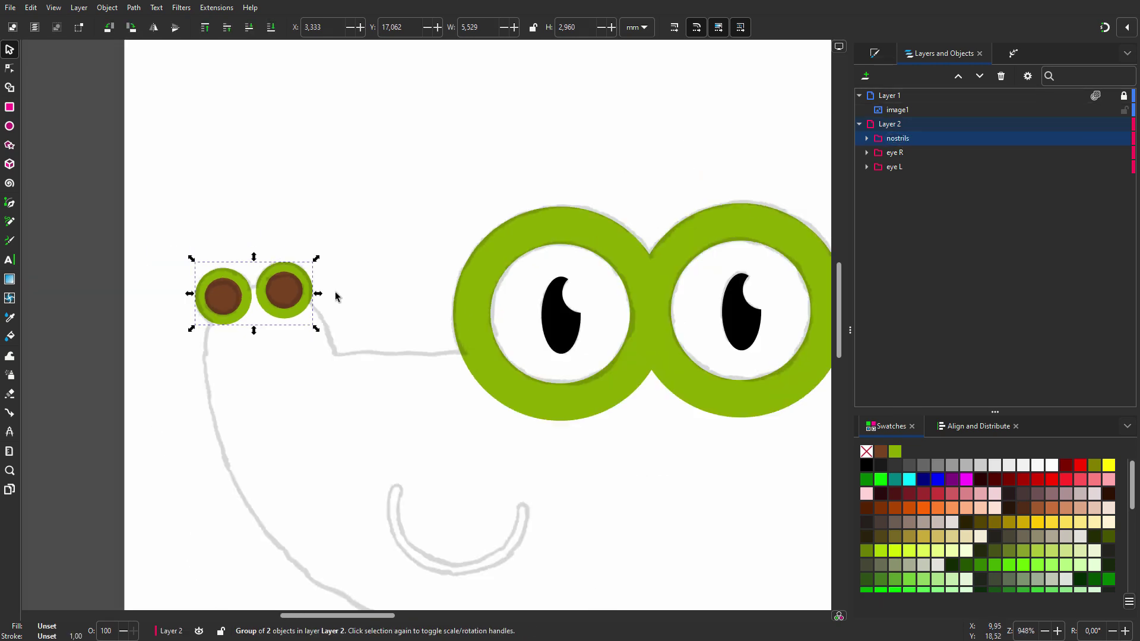
# Draw a pinned light-yellow ellipse over the belly and a circle over the mouth.
pyautogui.click(9, 126)
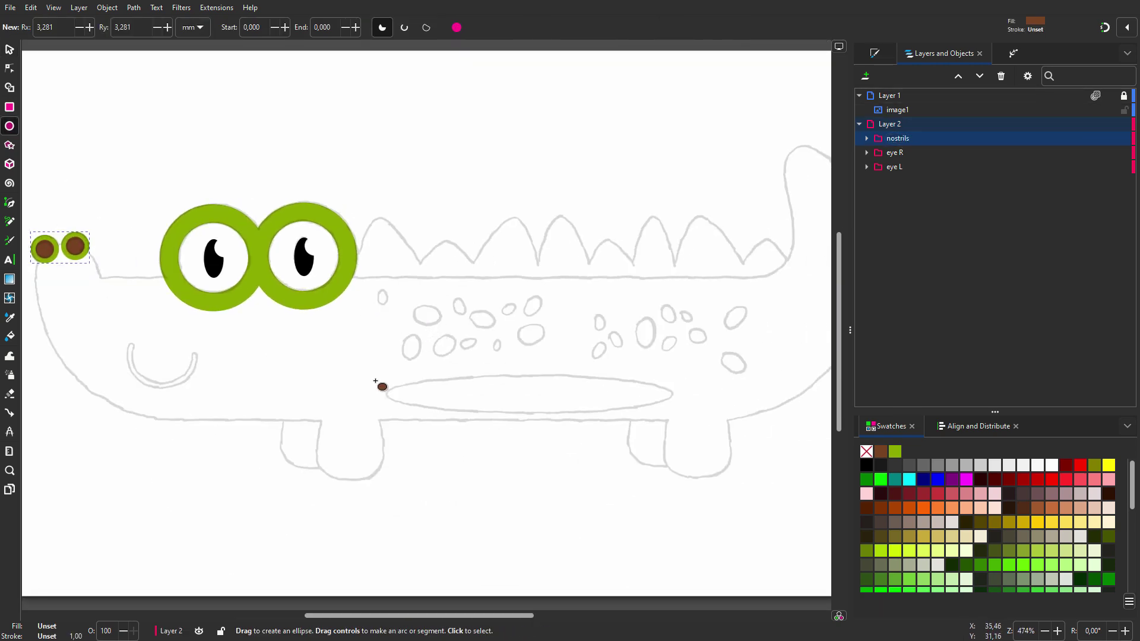
pyautogui.moveTo(382, 377); pyautogui.dragTo(675, 415)
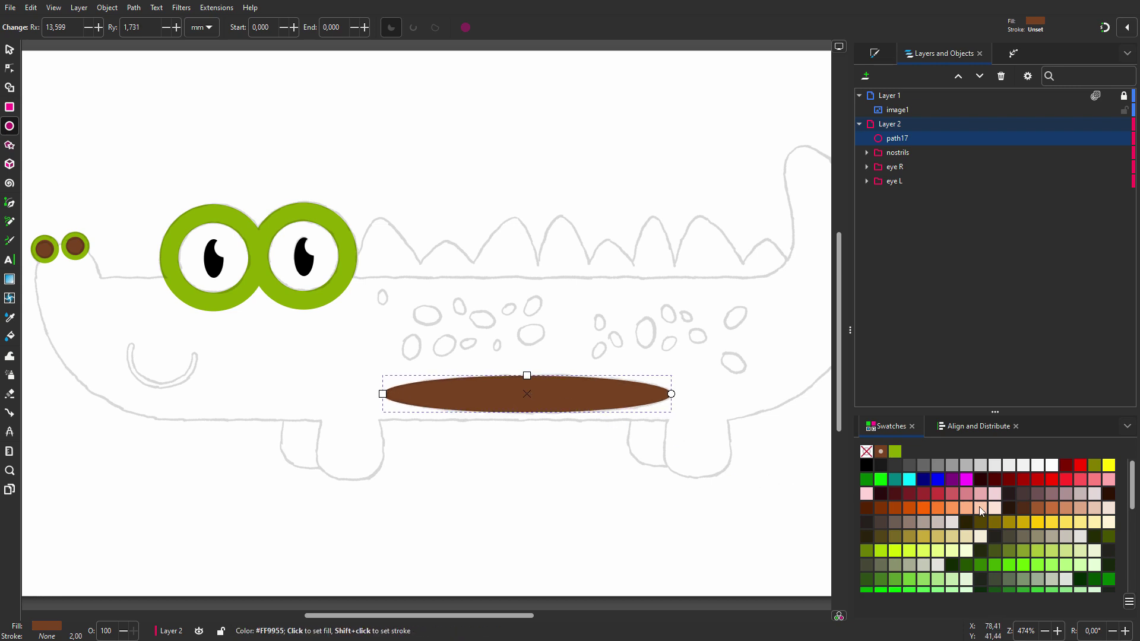
pyautogui.click(1080, 522)
pyautogui.rightClick(1080, 523)
pyautogui.click(1070, 561)
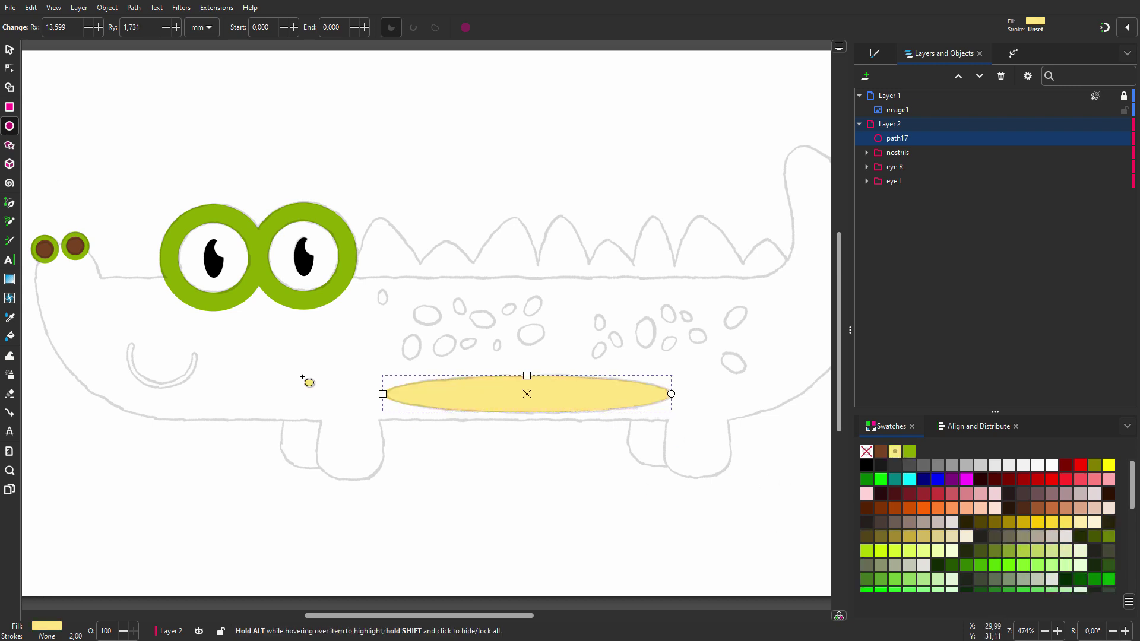
pyautogui.scroll(3, 176, 369)
pyautogui.moveTo(235, 288); pyautogui.dragTo(435, 502)
# Shrink and centre the yellow circle on the mouth, then give it a 60% Gray outline.
pyautogui.moveTo(333, 387); pyautogui.dragTo(317, 362)
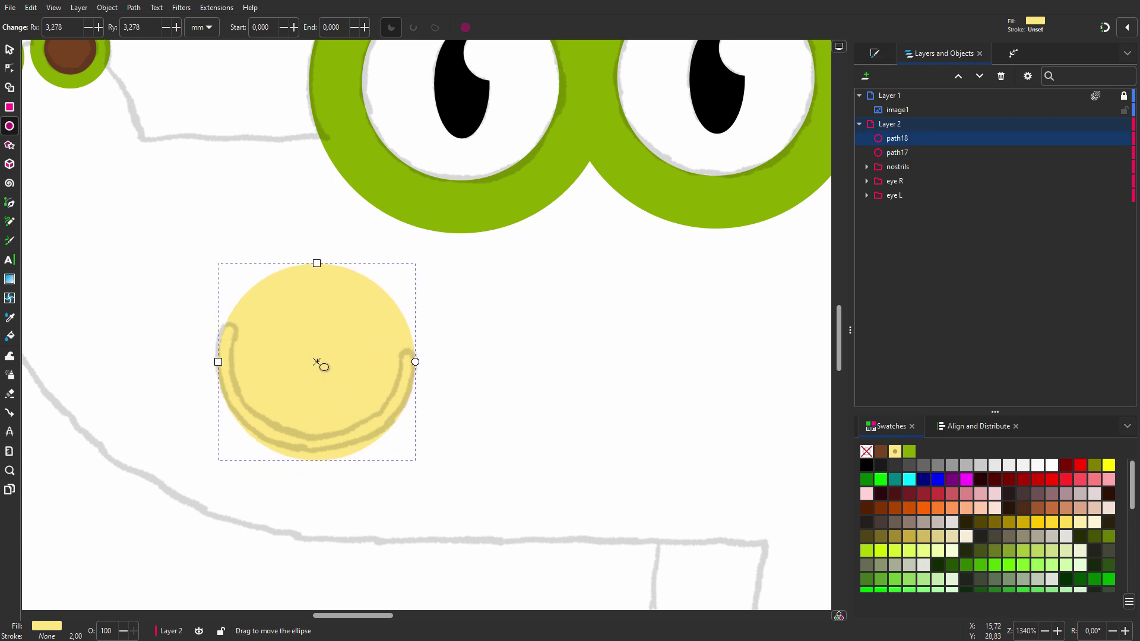
pyautogui.moveTo(316, 263); pyautogui.dragTo(317, 270)
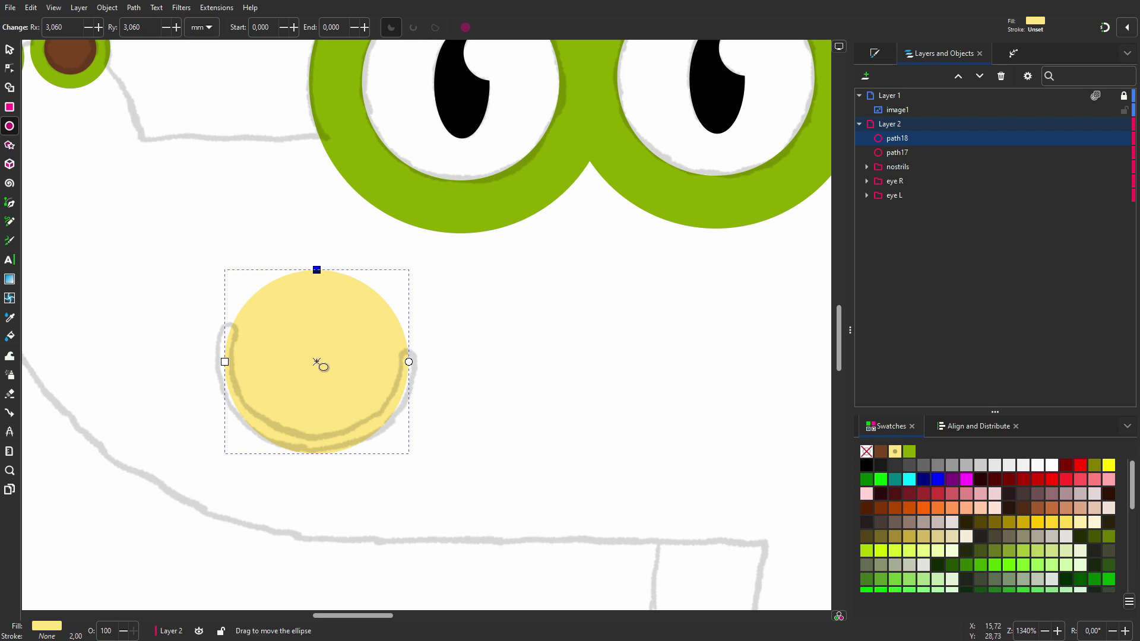
pyautogui.moveTo(317, 362); pyautogui.dragTo(316, 353)
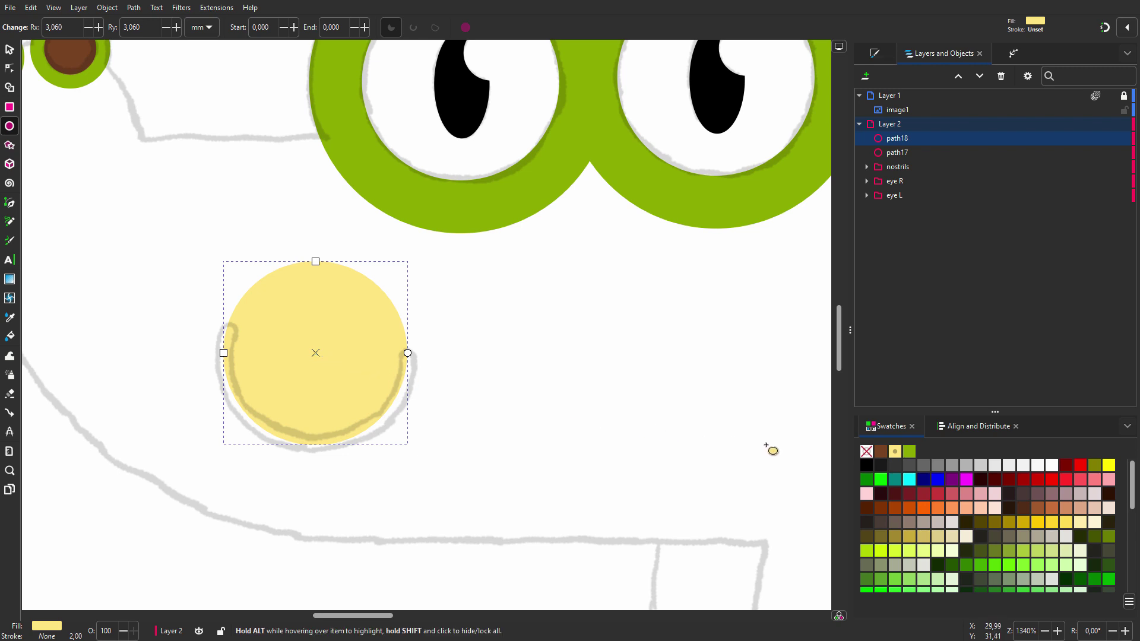
pyautogui.keyDown('shift'); pyautogui.click(925, 466); pyautogui.keyUp('shift')
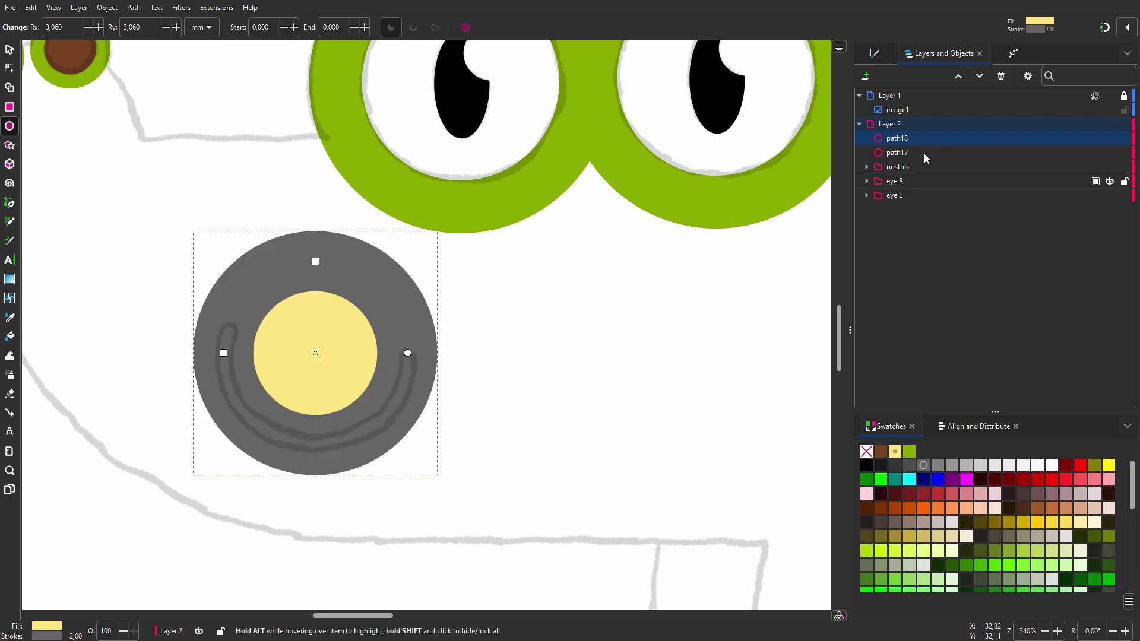
# Thin the circle's outline to 0,500 mm and remove its yellow fill.
pyautogui.click(882, 55)
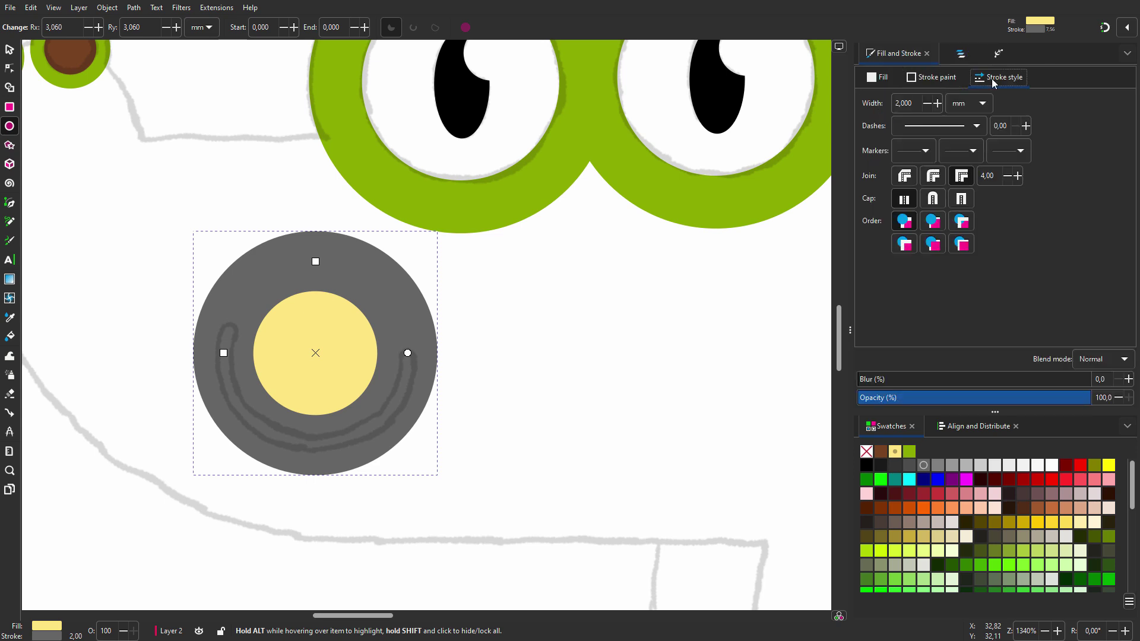
pyautogui.click(928, 104)
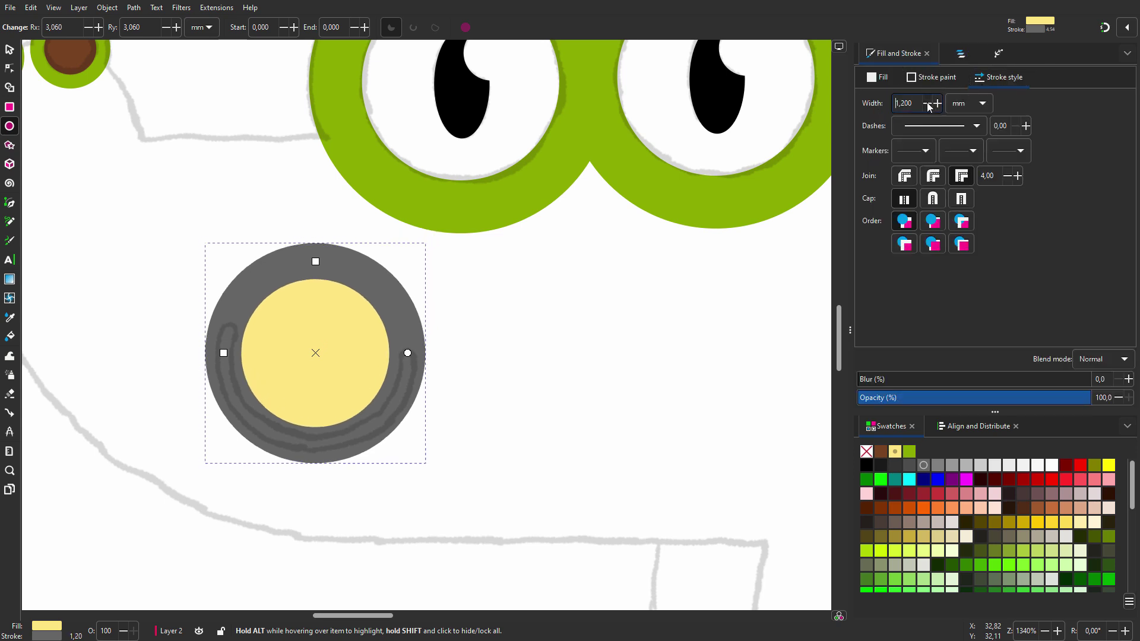
pyautogui.click(930, 106)
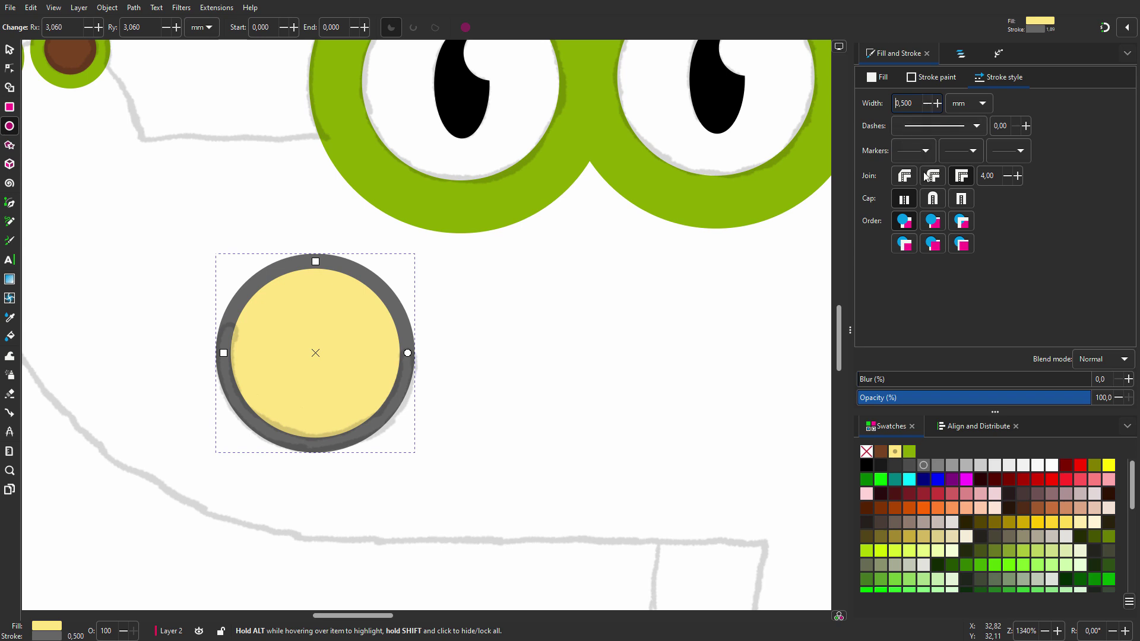
pyautogui.click(867, 453)
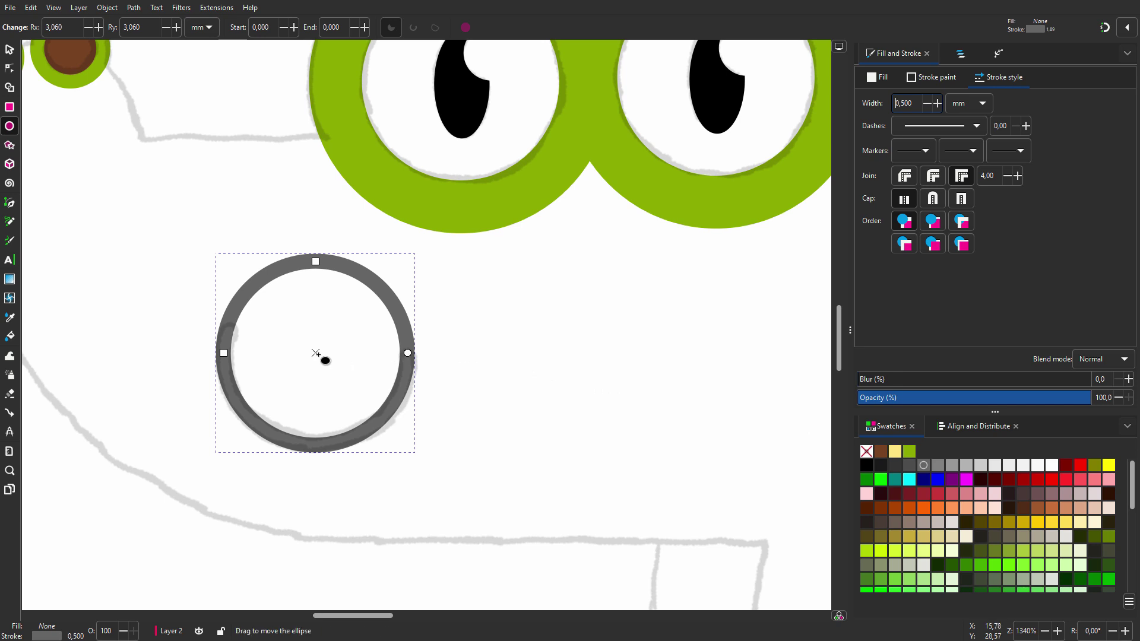
# Open the ring into a black arc ending at 195.332° with round caps.
pyautogui.moveTo(315, 354); pyautogui.dragTo(317, 352)
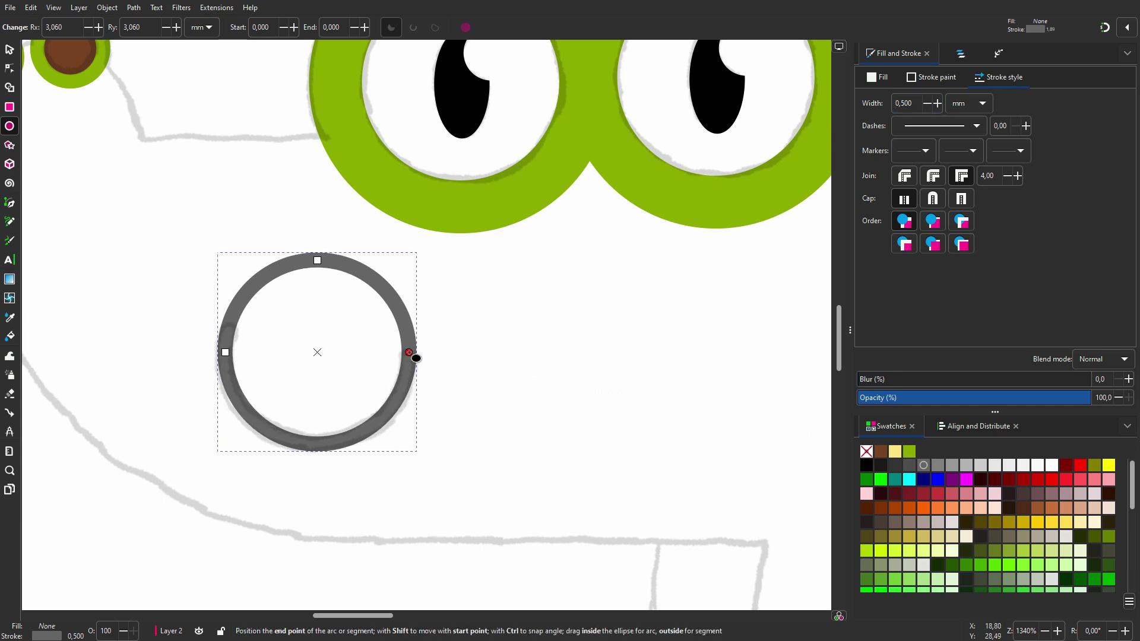
pyautogui.moveTo(410, 352); pyautogui.dragTo(280, 344)
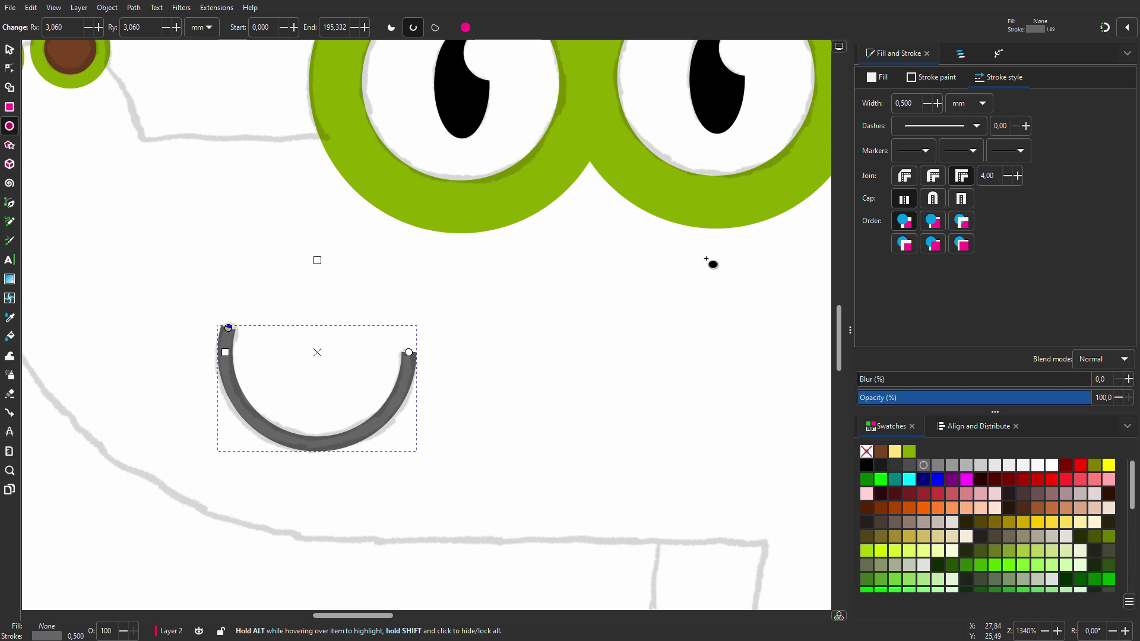
pyautogui.click(932, 200)
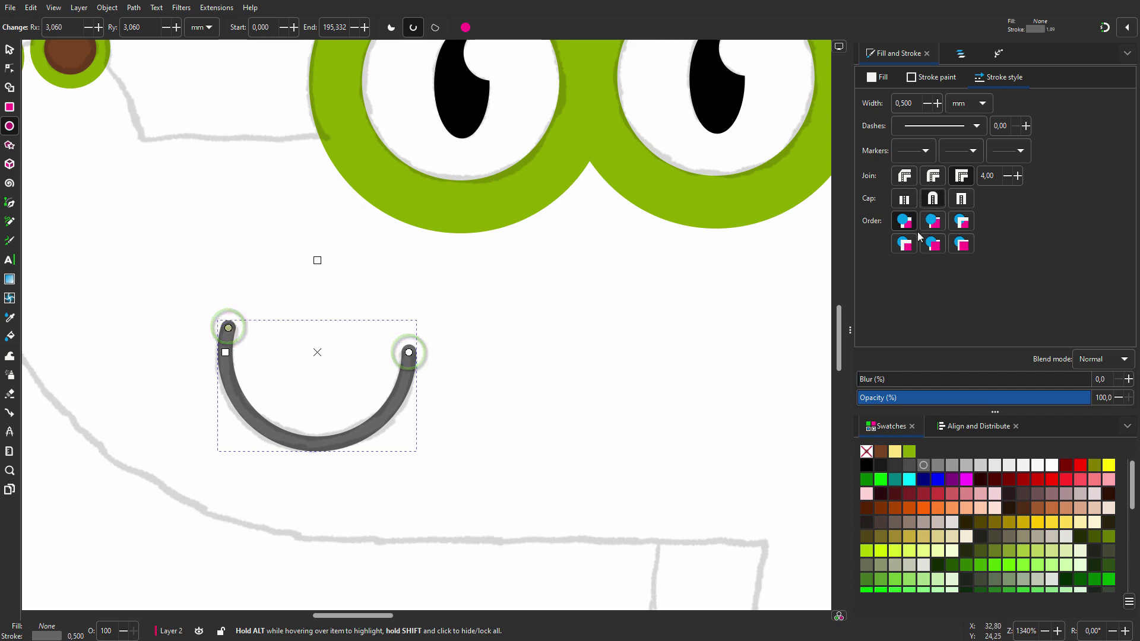
pyautogui.keyDown('shift'); pyautogui.click(867, 465); pyautogui.keyUp('shift')
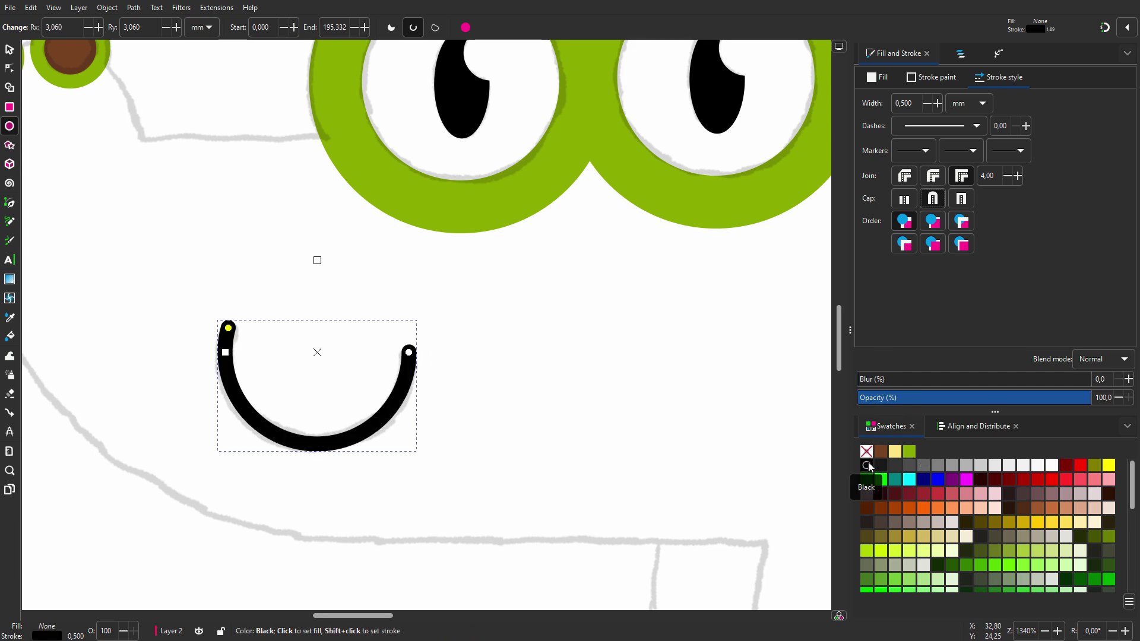